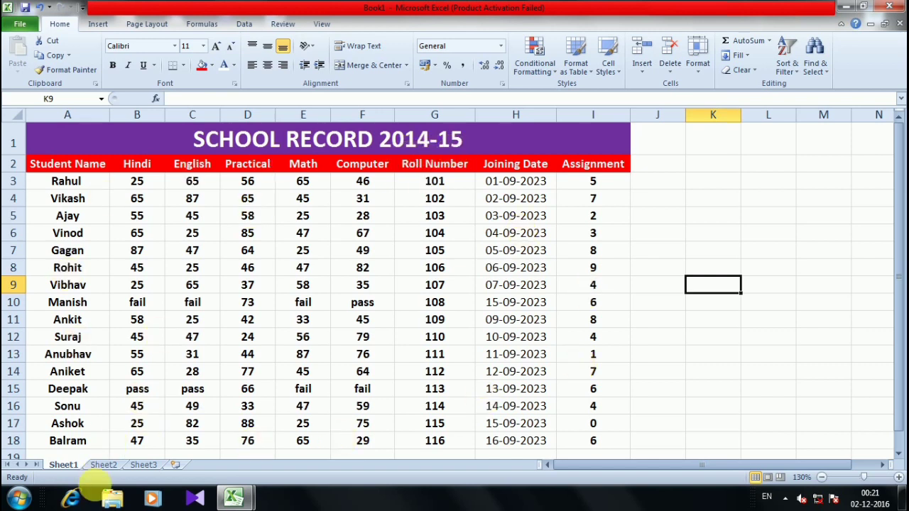
# Step: Compare Sheet1's 2014-15 record with Sheet2's 2015-16 record by switching between the sheets
pyautogui.click(103, 465)
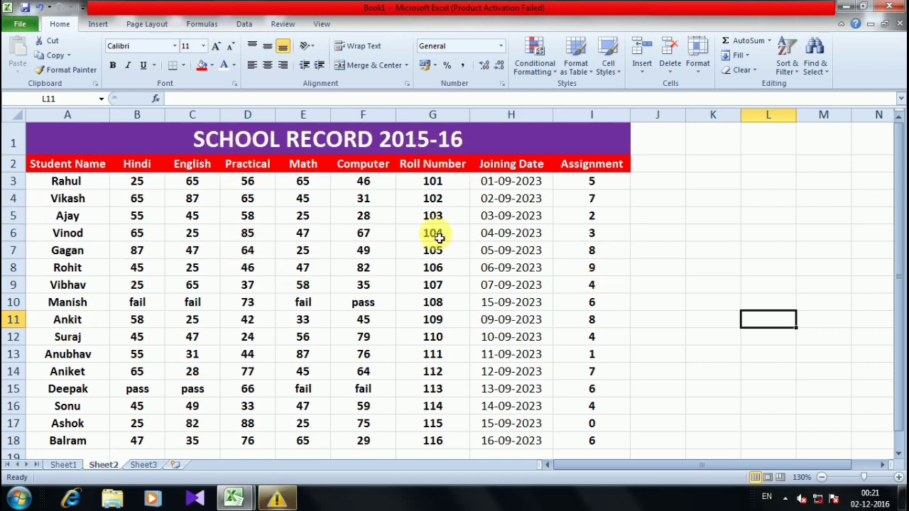
pyautogui.click(65, 466)
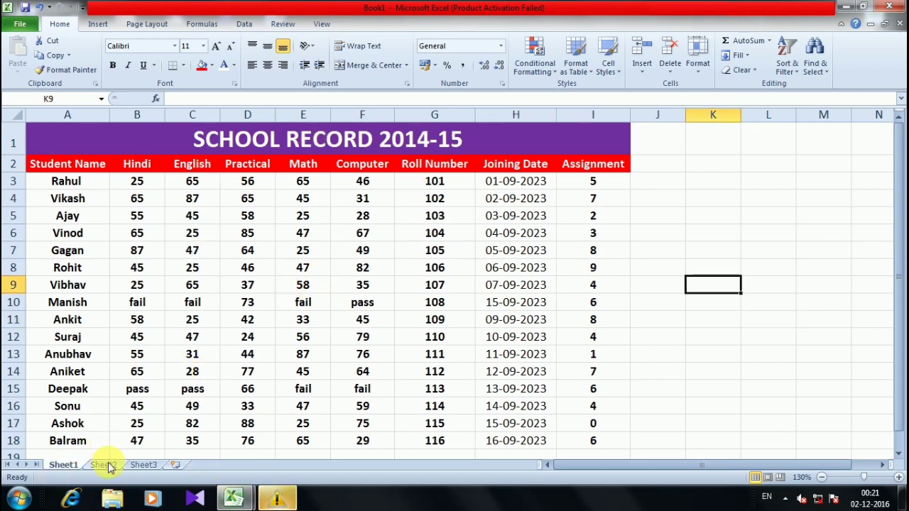
pyautogui.click(105, 467)
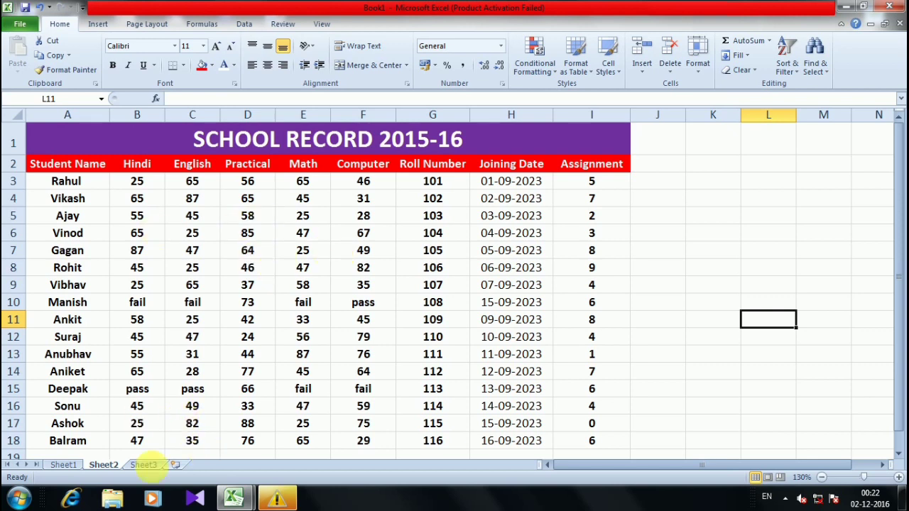
pyautogui.click(69, 465)
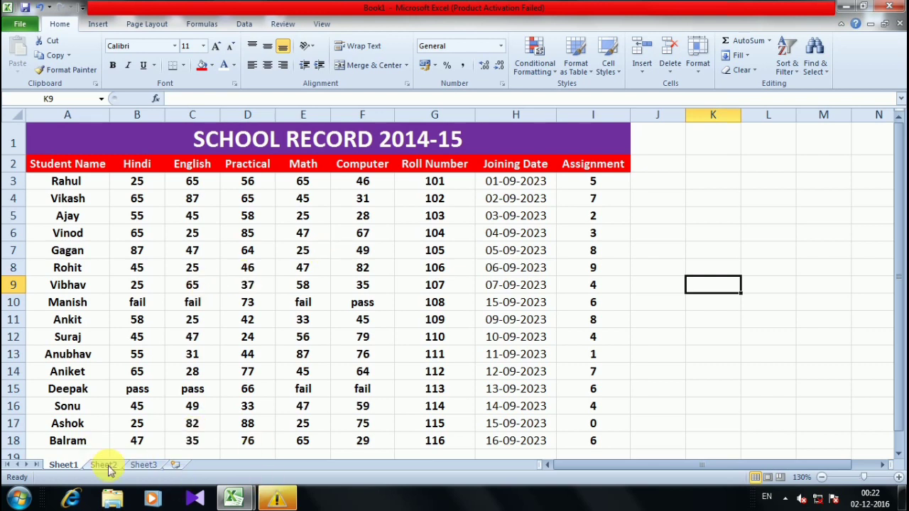
pyautogui.click(104, 465)
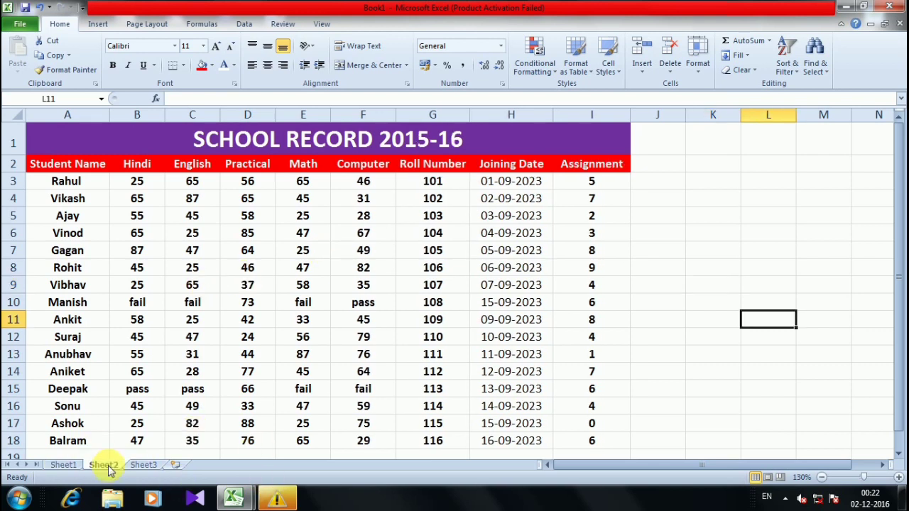
pyautogui.click(64, 466)
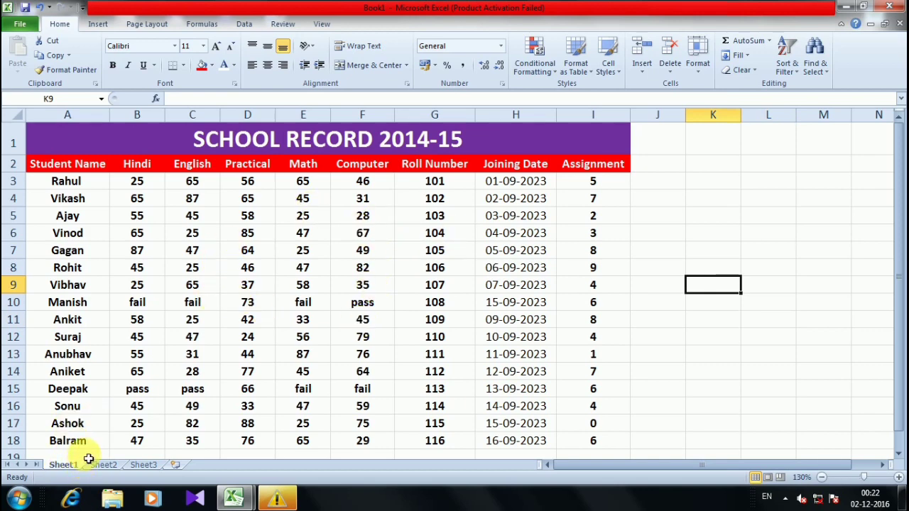
pyautogui.keyDown('ctrl'); pyautogui.scroll(-2, 93, 451); pyautogui.keyUp('ctrl')
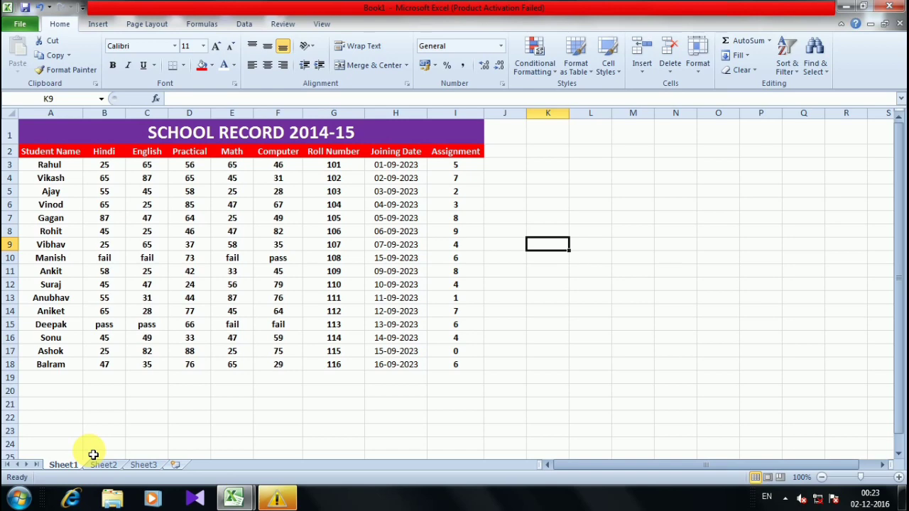
# Step: Show key tips, review Sheet2's table, and settle on Sheet2 to take its student records
pyautogui.press('alt')
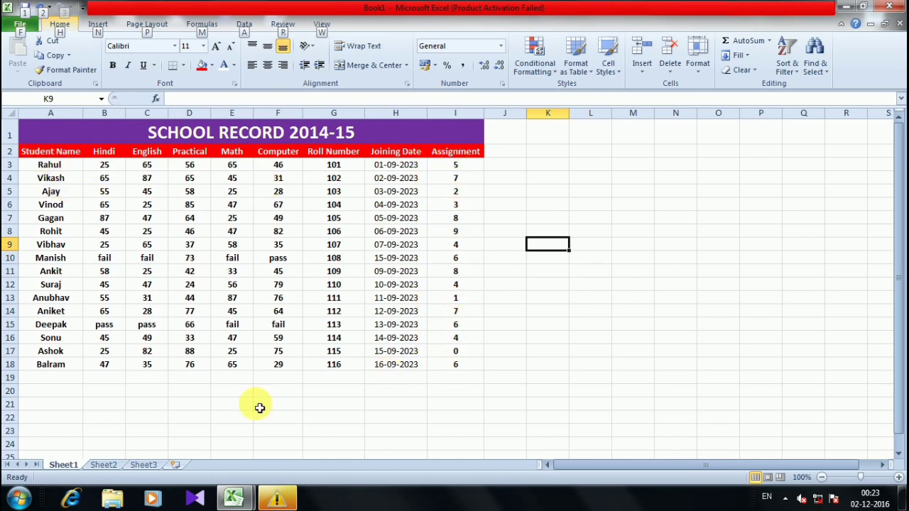
pyautogui.click(108, 465)
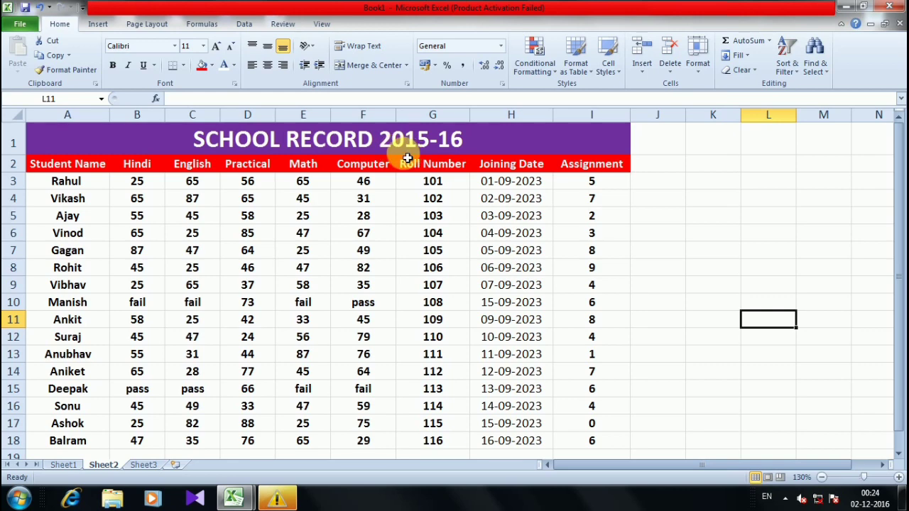
pyautogui.scroll(-1, 407, 158)
pyautogui.scroll(-1, 404, 158)
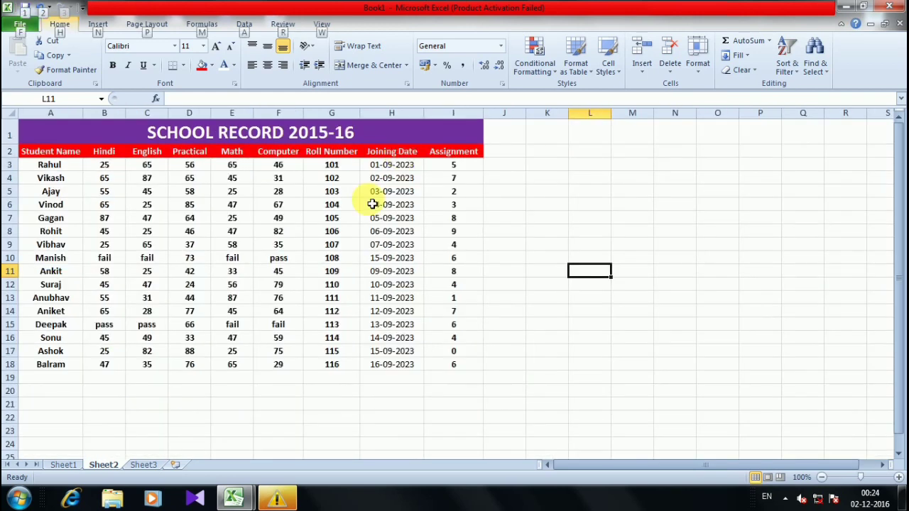
pyautogui.click(549, 298)
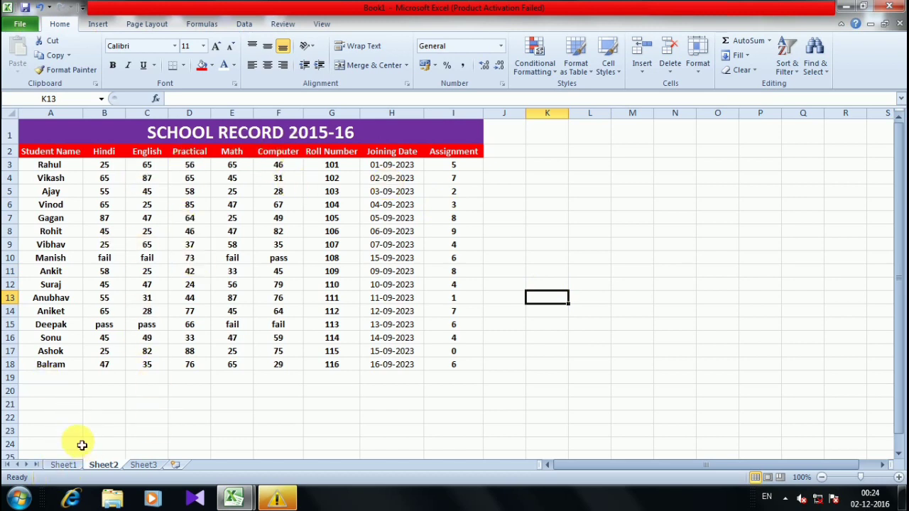
pyautogui.click(63, 464)
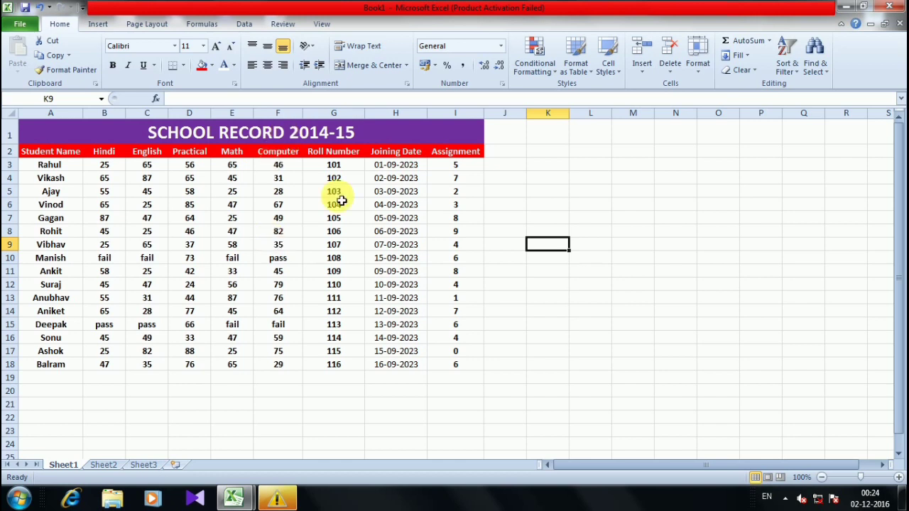
pyautogui.click(103, 464)
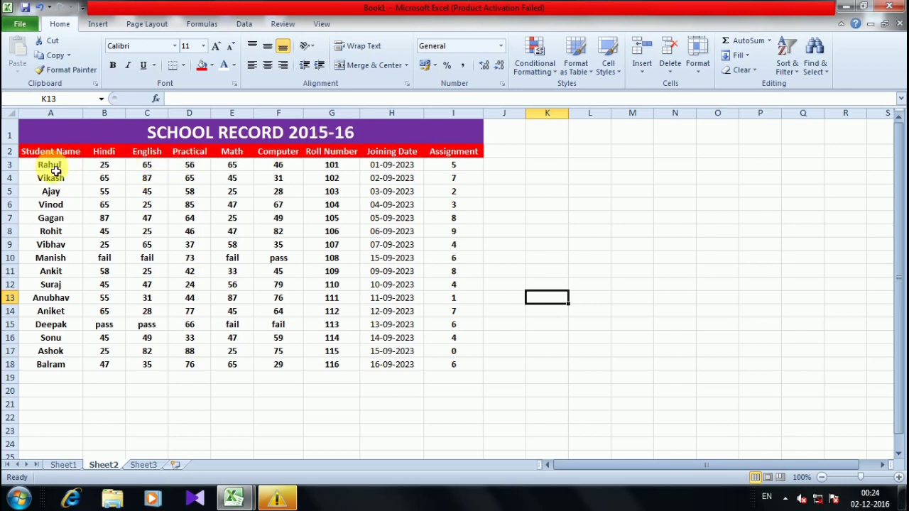
# Step: Copy Sheet2's student rows A3:I18 and paste them into Sheet1 at A20
pyautogui.moveTo(50, 165)
pyautogui.mouseDown()
pyautogui.moveTo(371, 298)
pyautogui.moveTo(440, 362)
pyautogui.mouseUp()
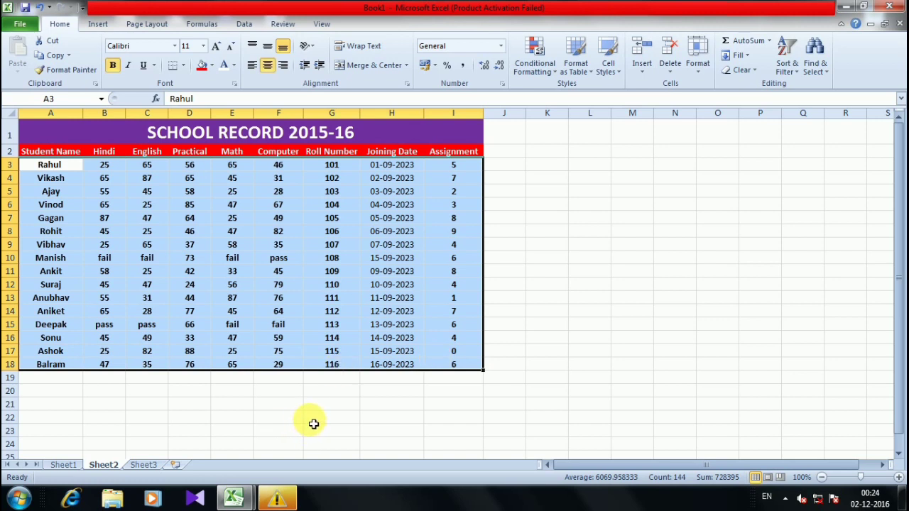
pyautogui.hotkey('ctrl', 'c')
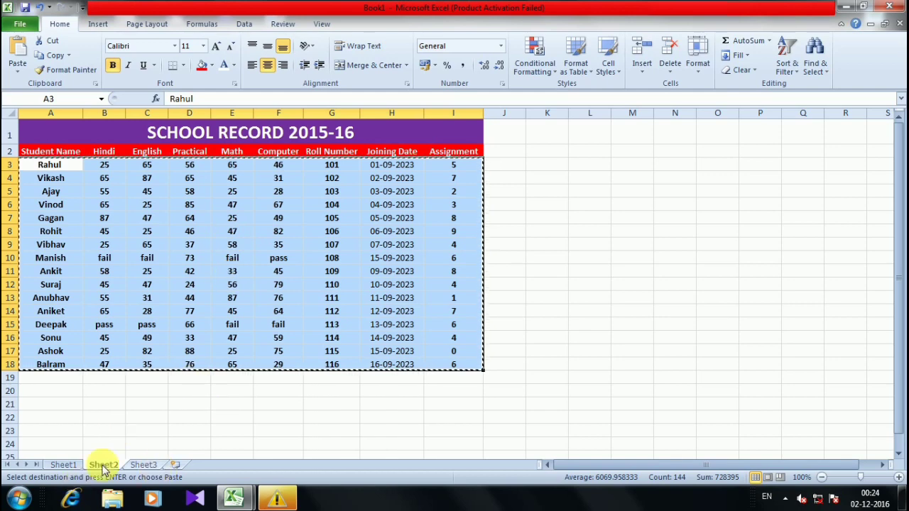
pyautogui.click(67, 468)
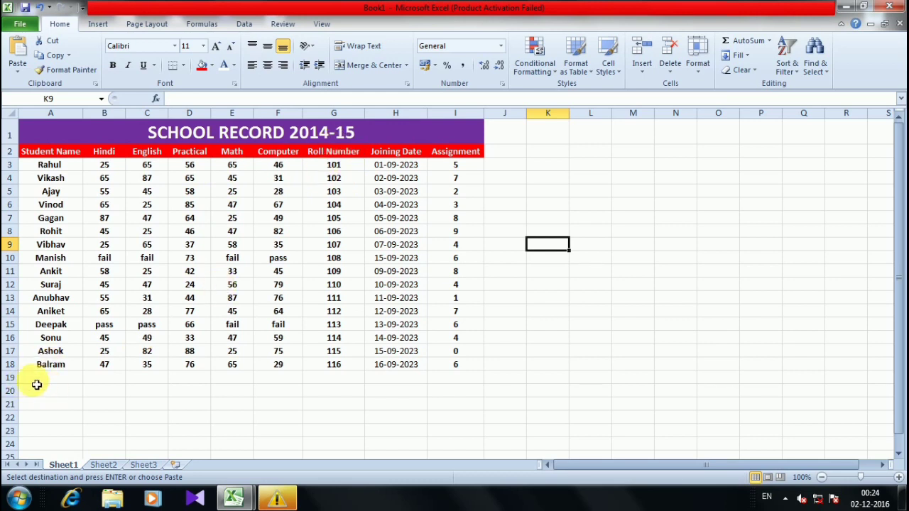
pyautogui.click(55, 396)
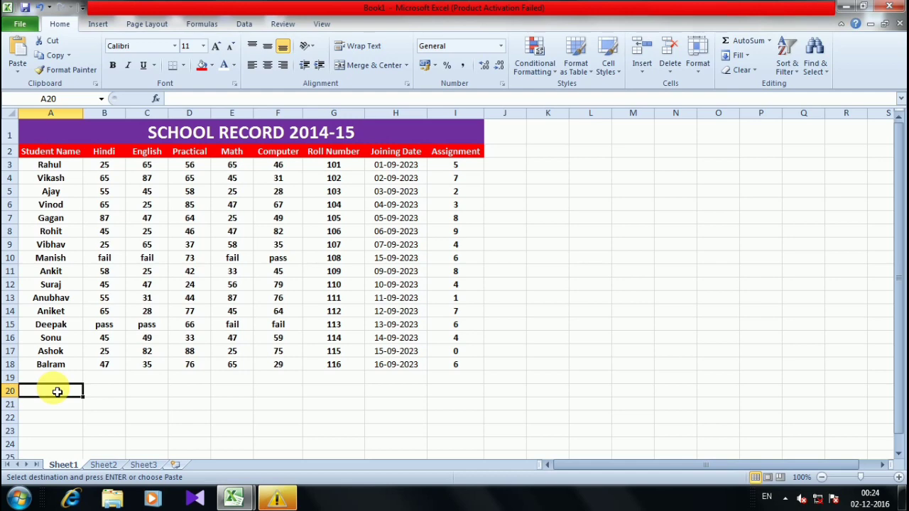
pyautogui.hotkey('ctrl', 'v')
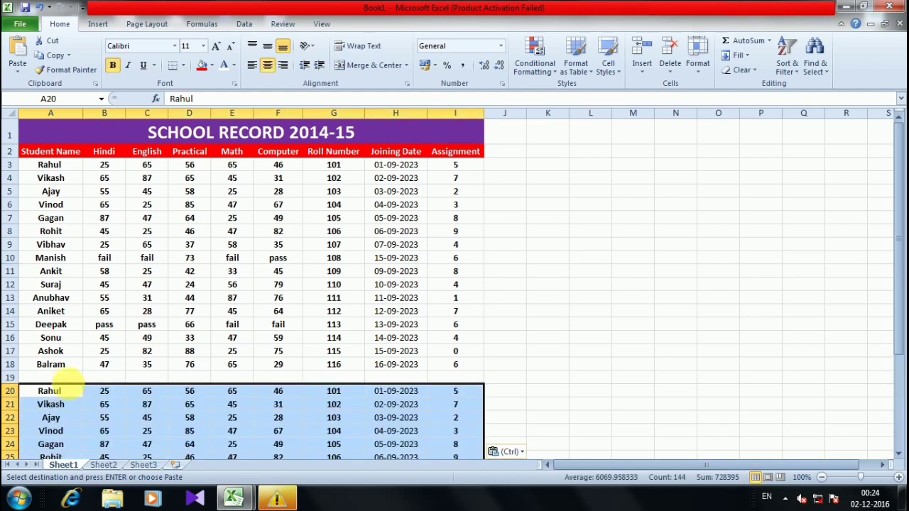
# Step: Check the source table on Sheet2, then return to the combined records on Sheet1
pyautogui.keyDown('ctrl'); pyautogui.scroll(-2, 85, 391); pyautogui.keyUp('ctrl')
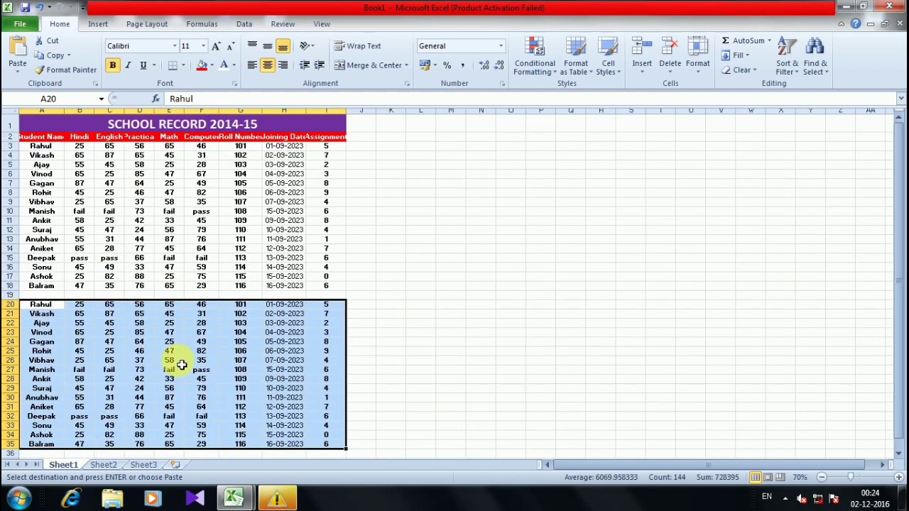
pyautogui.click(447, 277)
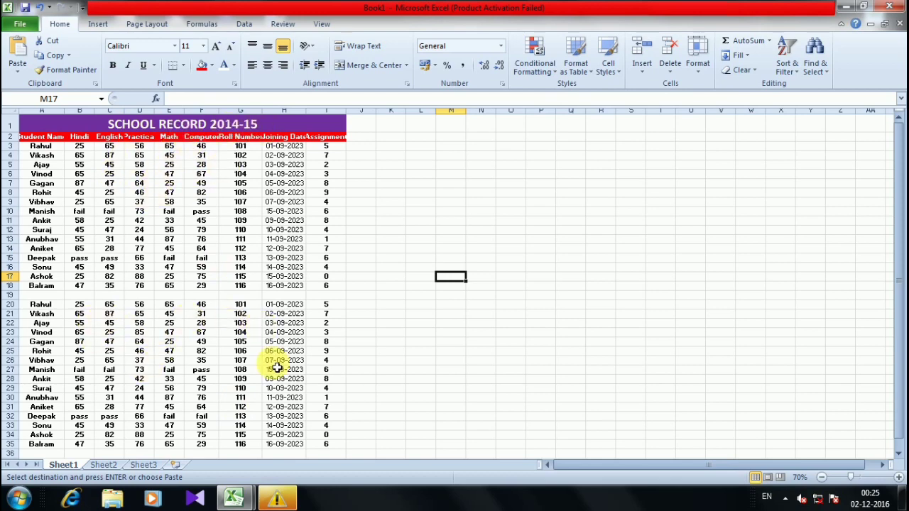
pyautogui.click(101, 465)
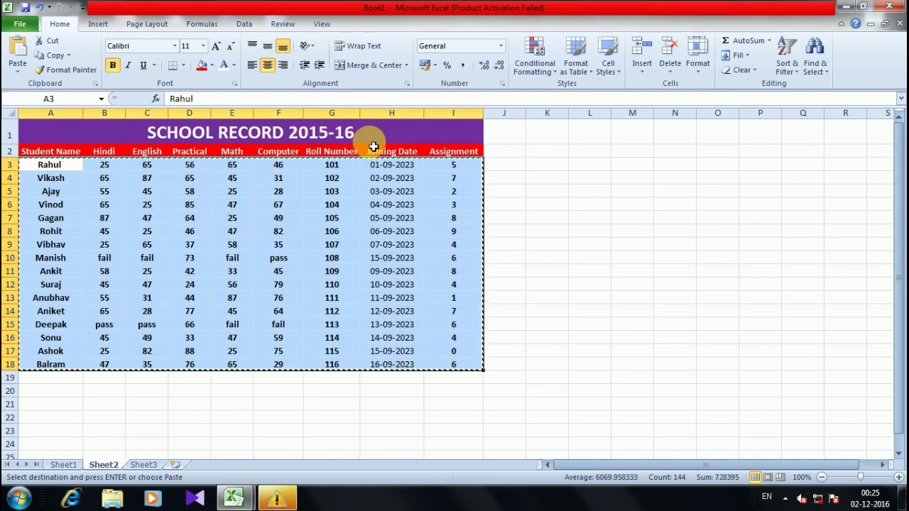
pyautogui.click(63, 466)
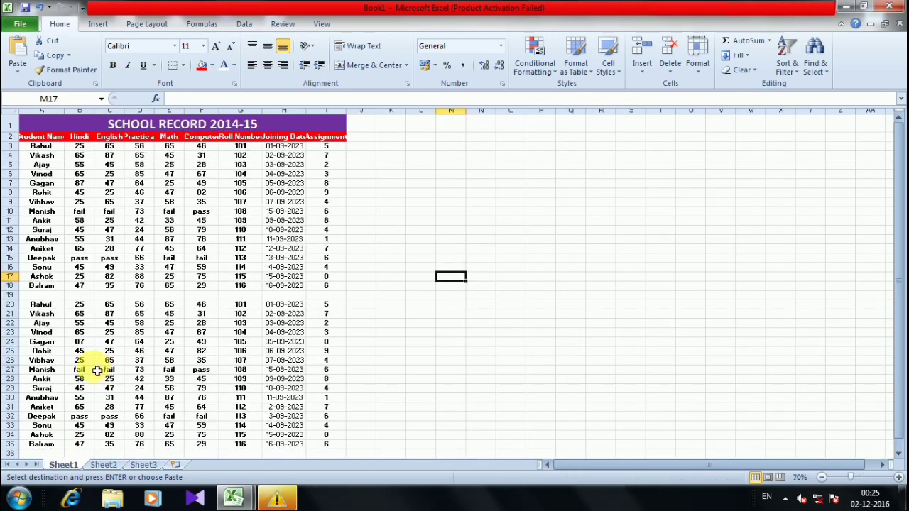
pyautogui.click(490, 408)
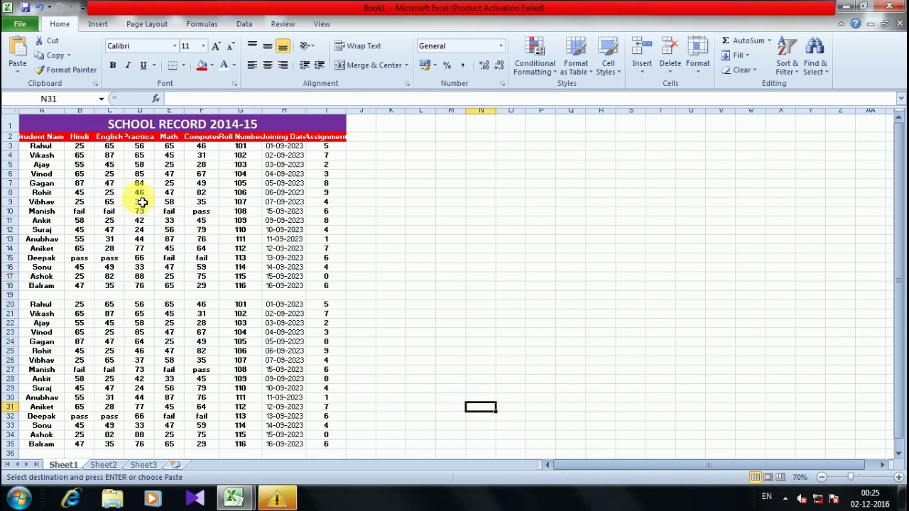
# Step: AutoFit column A to the Student Name heading, then select the 2014-15 rows A3:I18
pyautogui.doubleClick(71, 113)
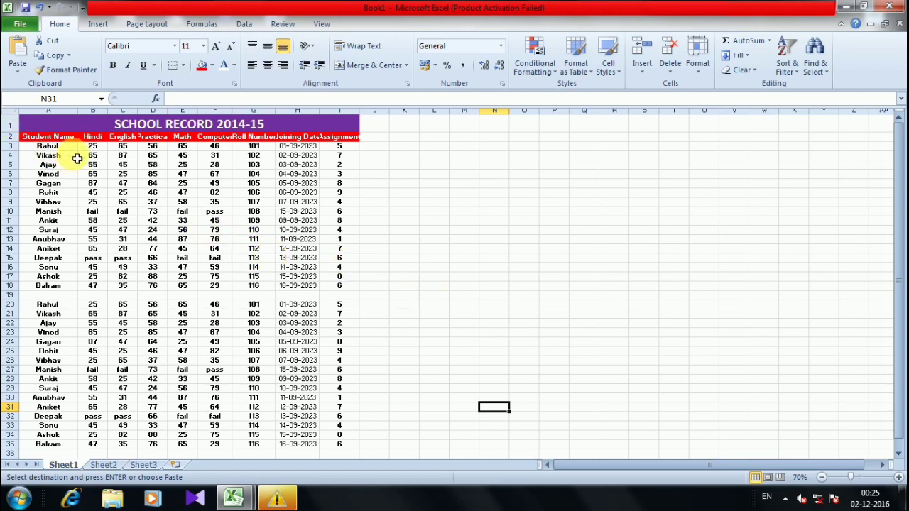
pyautogui.click(14, 113)
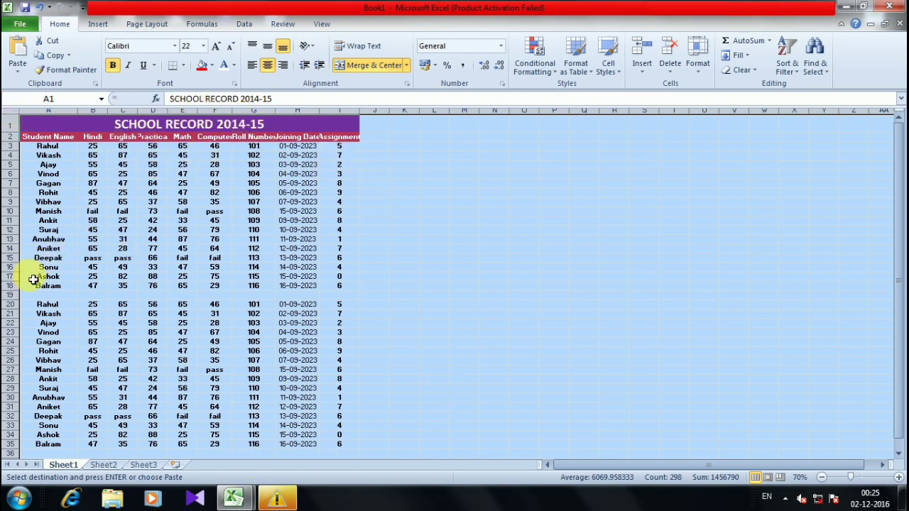
pyautogui.click(433, 254)
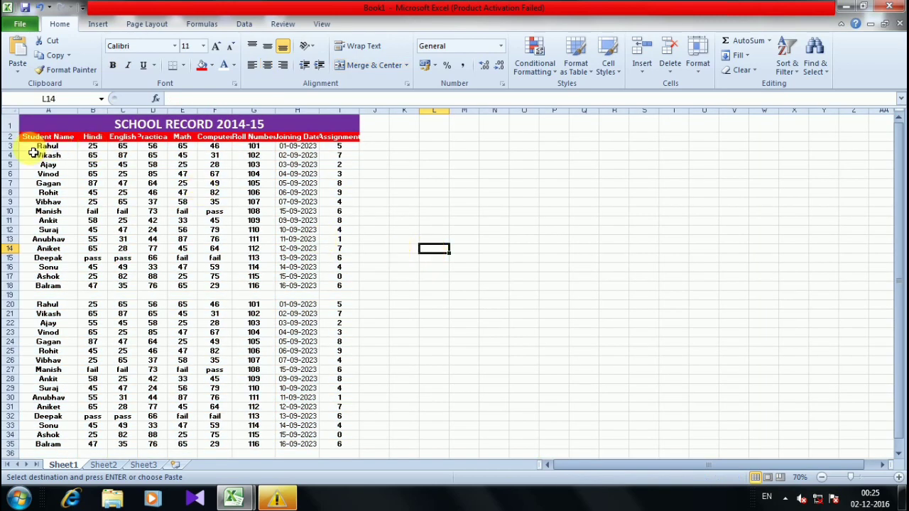
pyautogui.moveTo(34, 146); pyautogui.dragTo(328, 285)
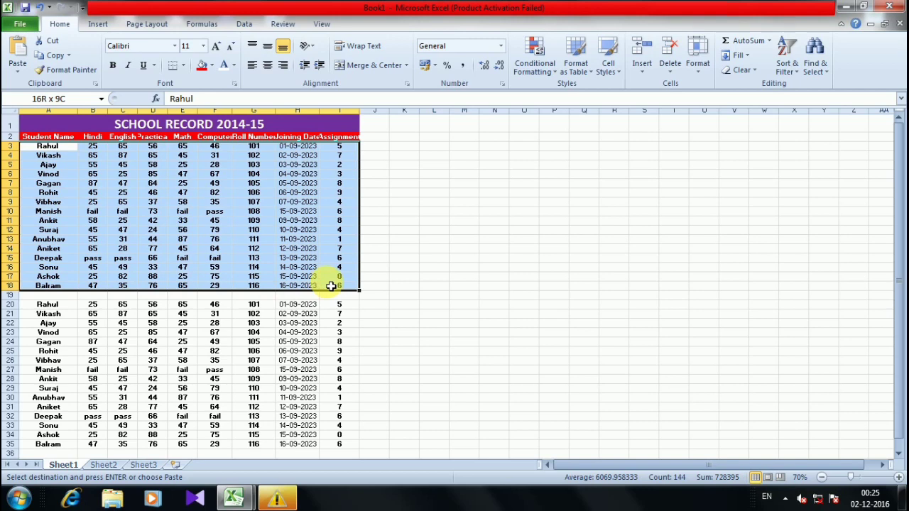
# Step: Fill the 2014-15 student rows with green
pyautogui.click(211, 65)
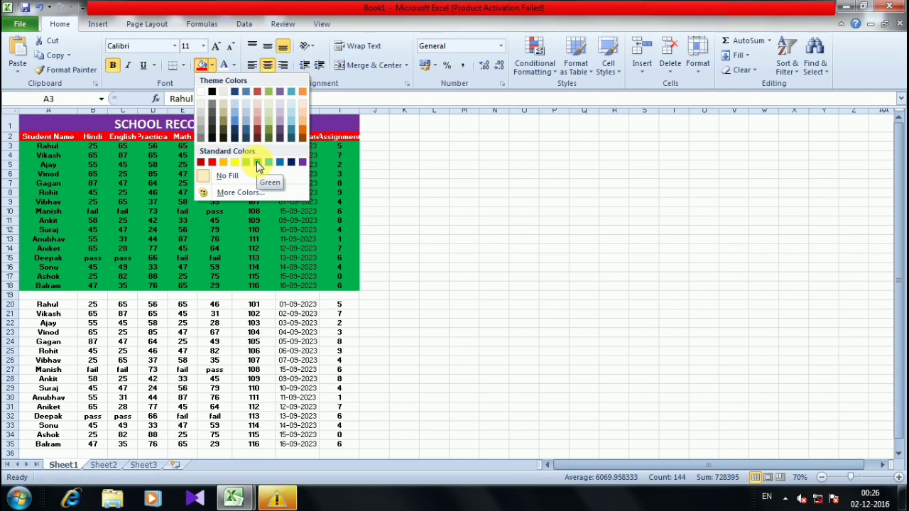
pyautogui.click(257, 162)
pyautogui.click(403, 210)
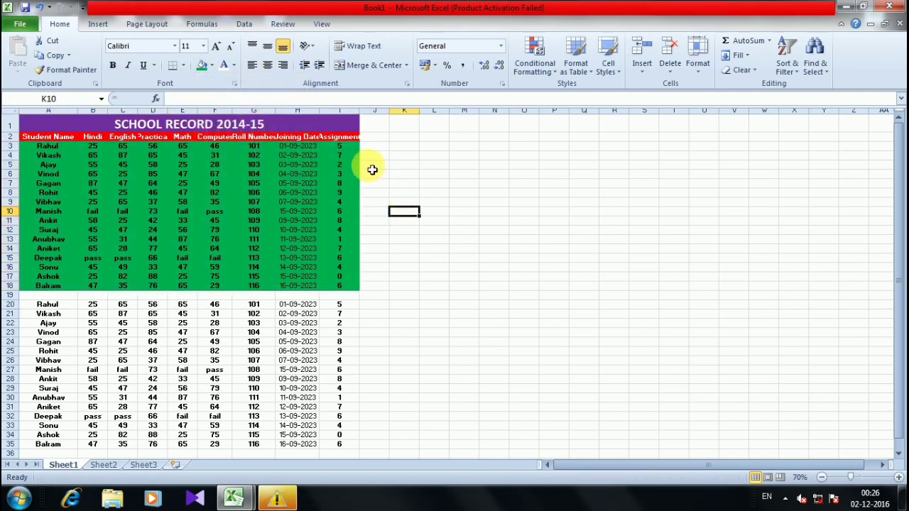
# Step: Heighten heading row 2 and widen columns H and I so headings fit
pyautogui.moveTo(20, 147); pyautogui.dragTo(22, 150)
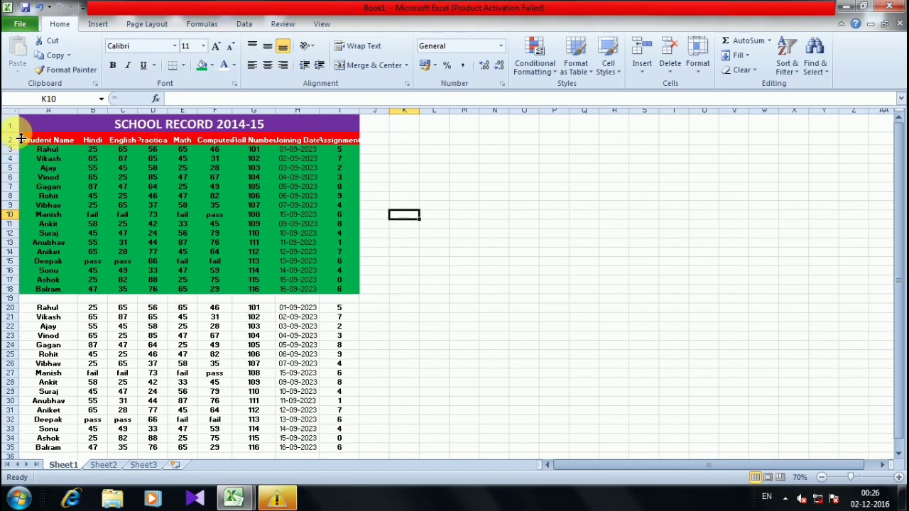
pyautogui.moveTo(21, 145); pyautogui.dragTo(20, 151)
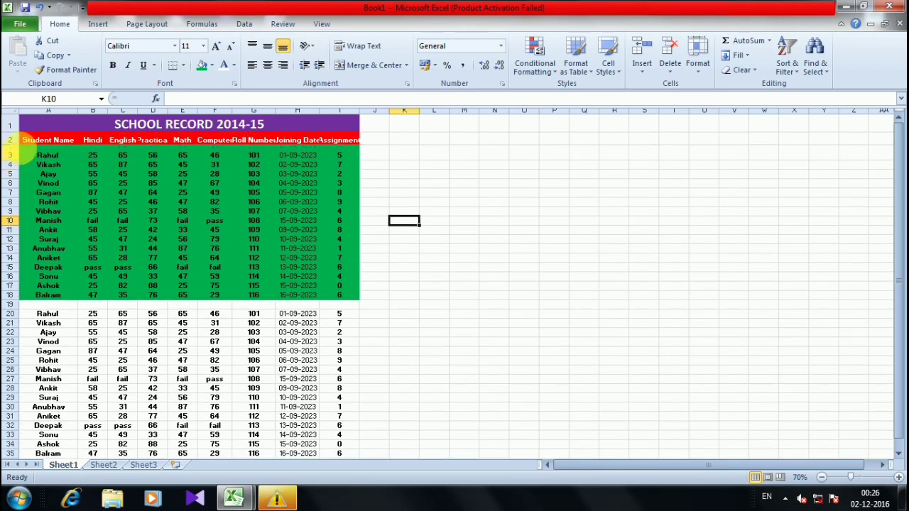
pyautogui.click(432, 182)
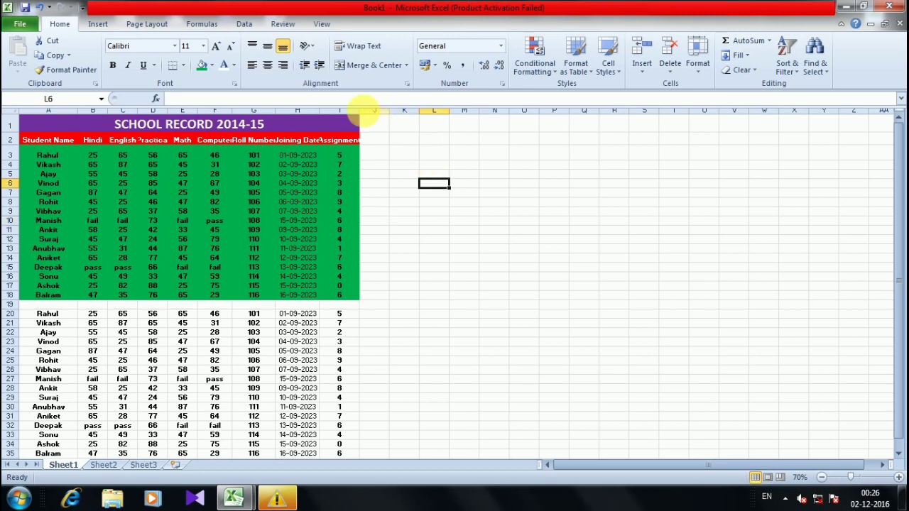
pyautogui.moveTo(364, 118); pyautogui.dragTo(147, 116)
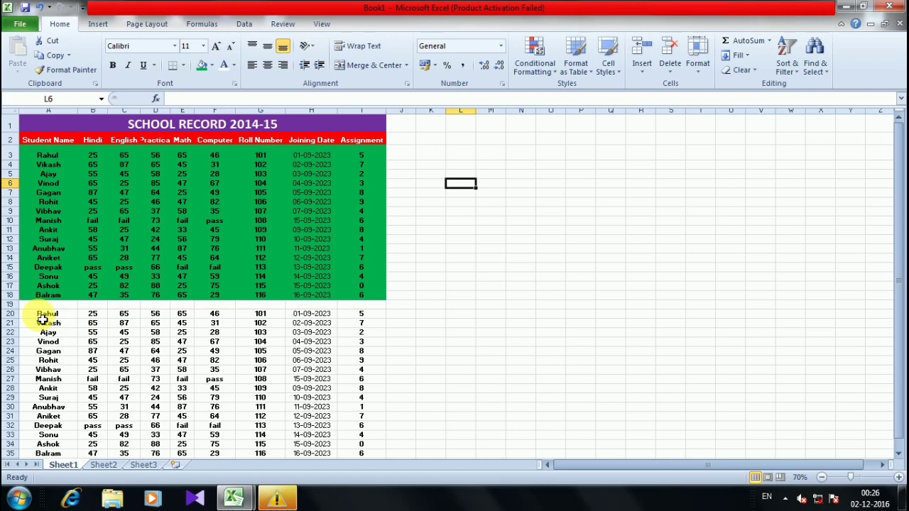
# Step: Fill the copied records in A20:I35 with yellow, then select the whole sheet
pyautogui.moveTo(41, 316); pyautogui.dragTo(351, 440)
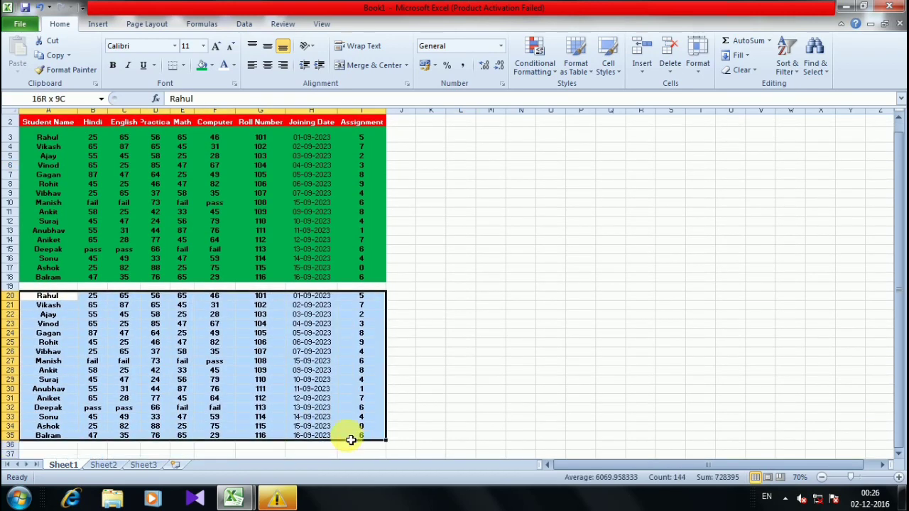
pyautogui.click(211, 64)
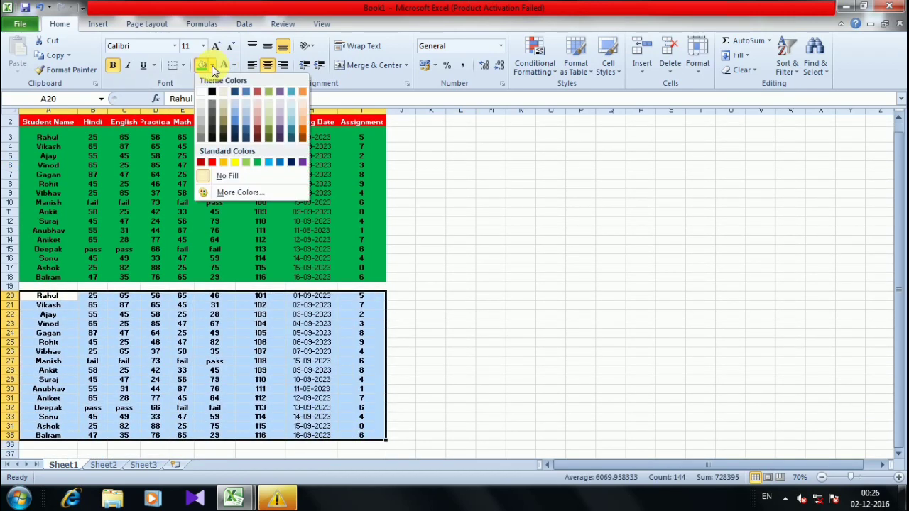
pyautogui.click(235, 162)
pyautogui.click(611, 268)
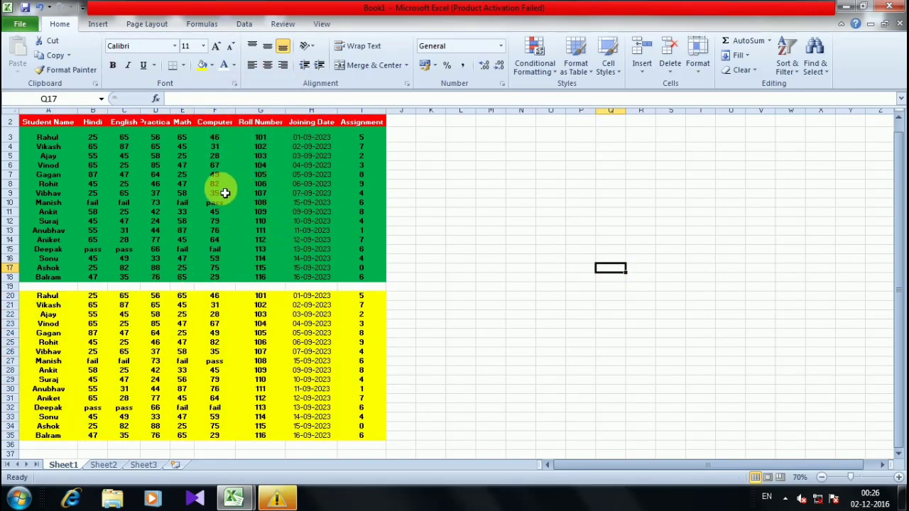
pyautogui.click(11, 112)
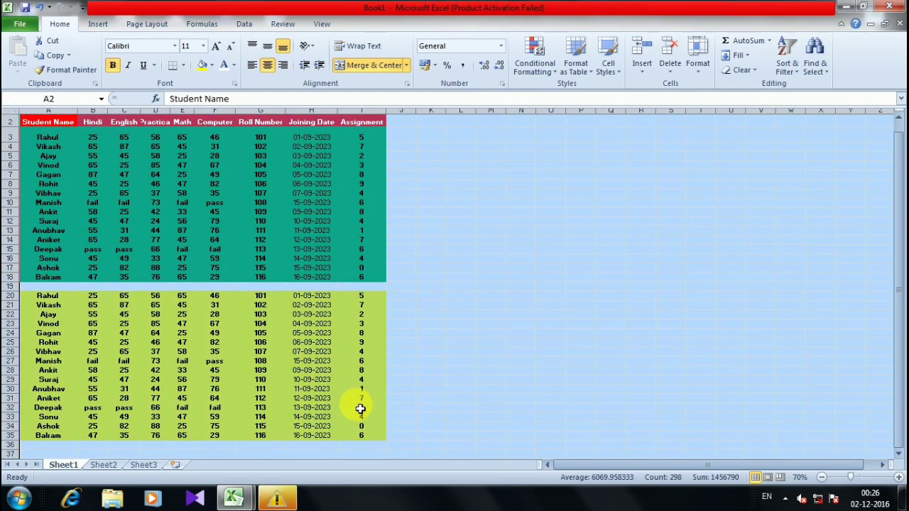
# Step: On the Data tab, open Sort and cancel it without sorting, then select the whole sheet
pyautogui.click(246, 26)
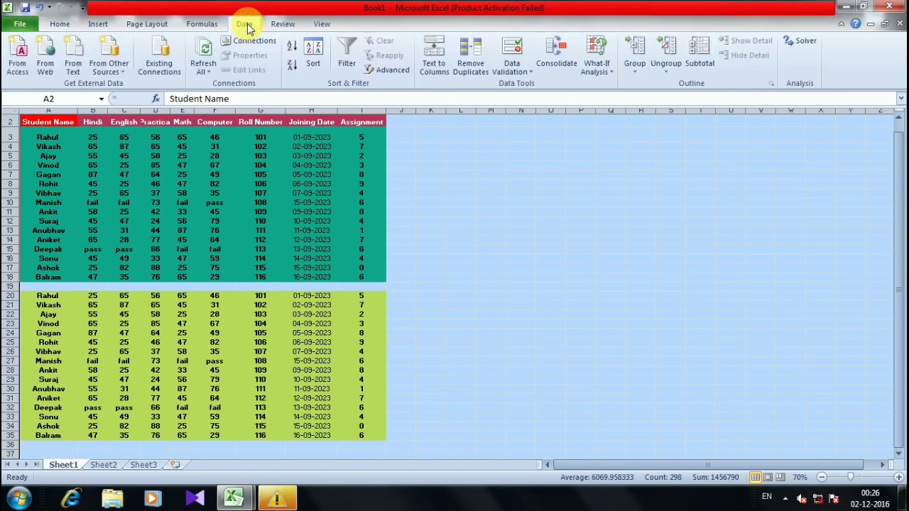
pyautogui.click(315, 56)
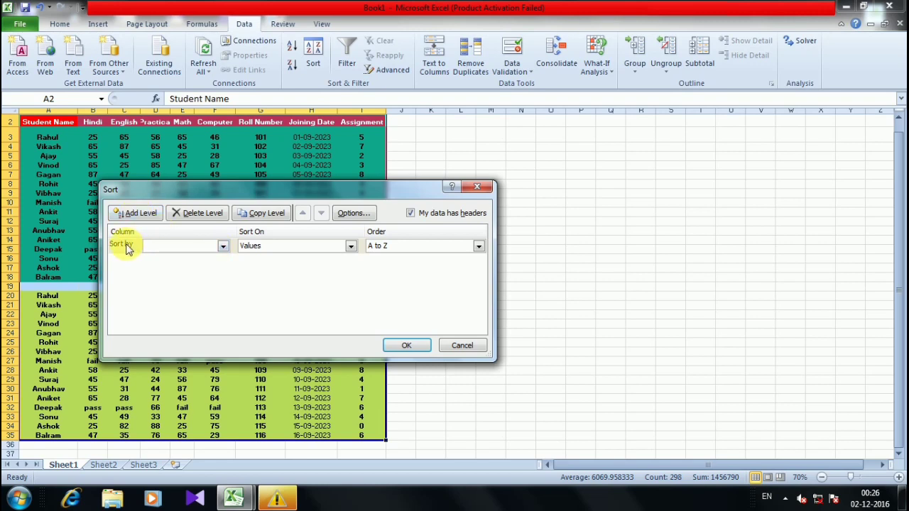
pyautogui.click(222, 246)
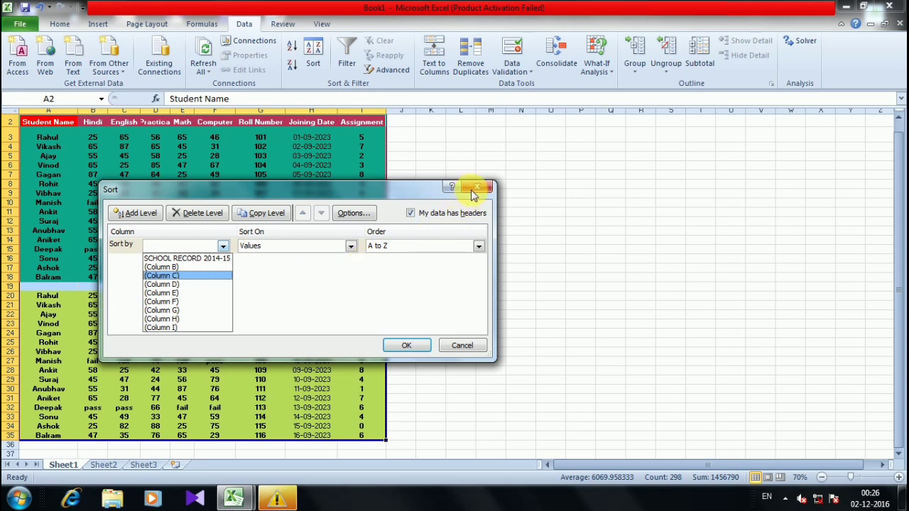
pyautogui.click(476, 188)
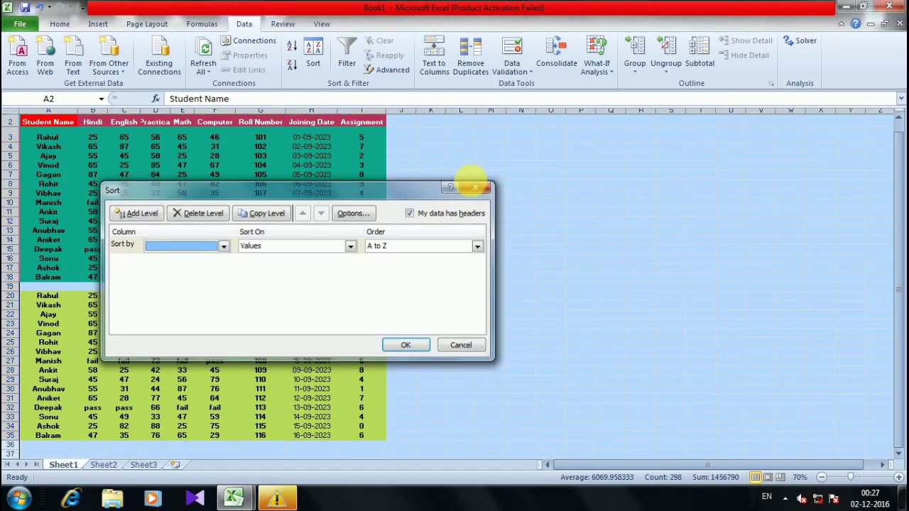
pyautogui.click(477, 186)
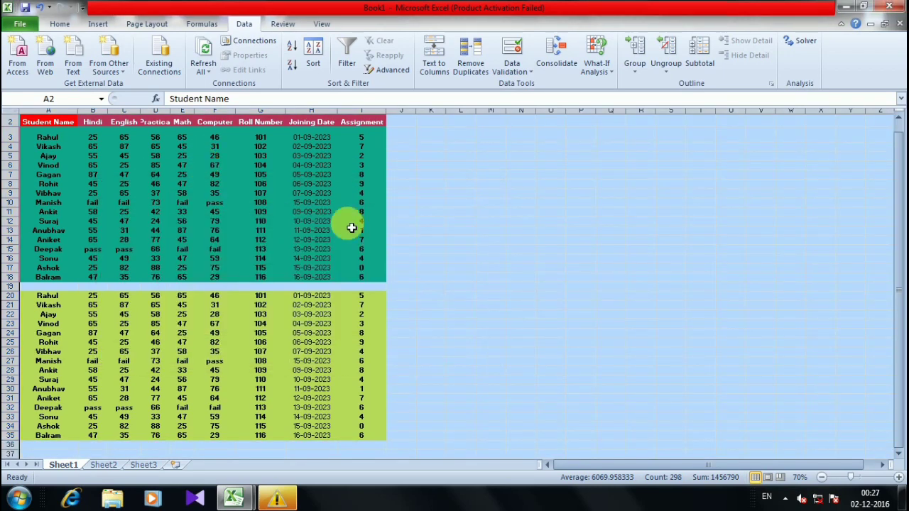
pyautogui.click(430, 221)
pyautogui.scroll(1, 45, 194)
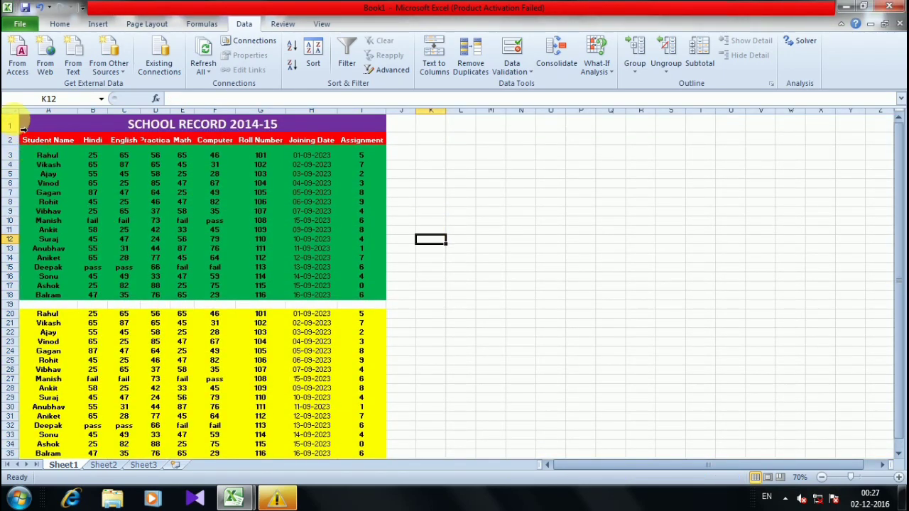
pyautogui.click(14, 113)
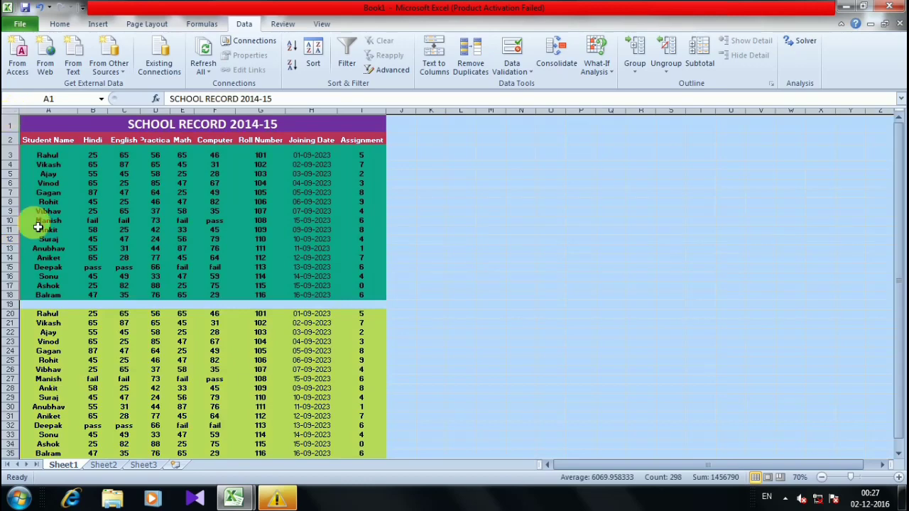
# Step: Try a two-level sort with SCHOOL RECORD 2014-15 as first column, then cancel it
pyautogui.click(311, 62)
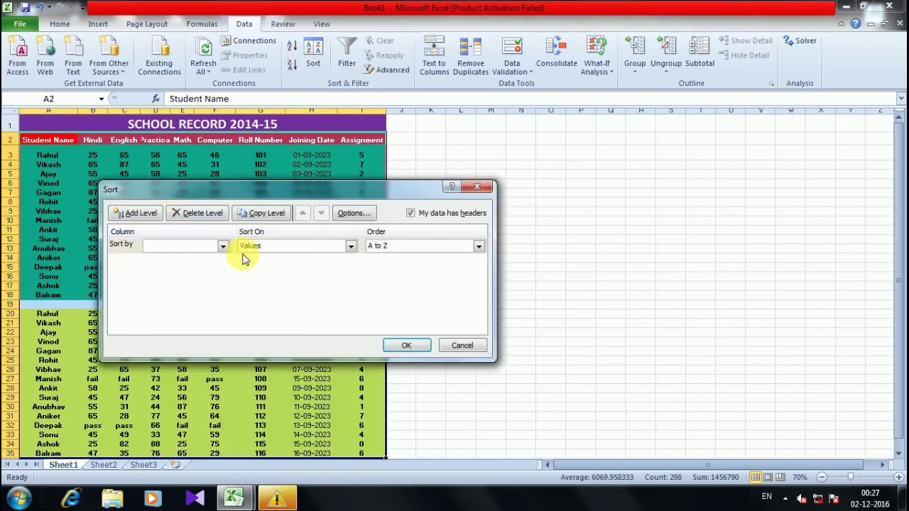
pyautogui.click(156, 217)
pyautogui.click(222, 246)
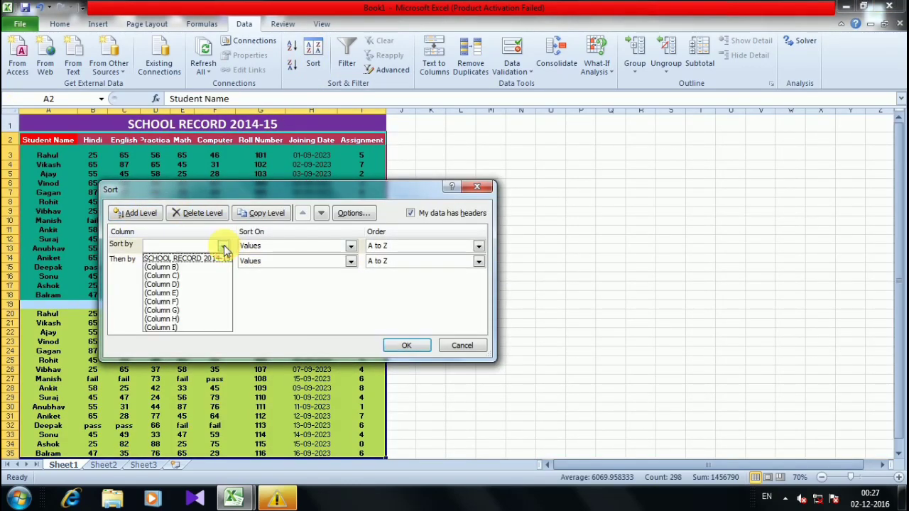
pyautogui.click(245, 277)
pyautogui.click(222, 246)
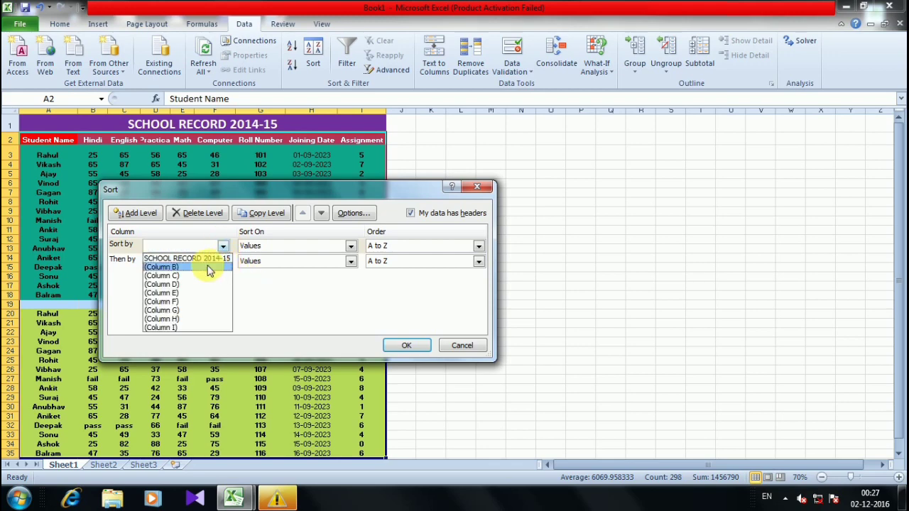
pyautogui.click(213, 259)
pyautogui.click(222, 262)
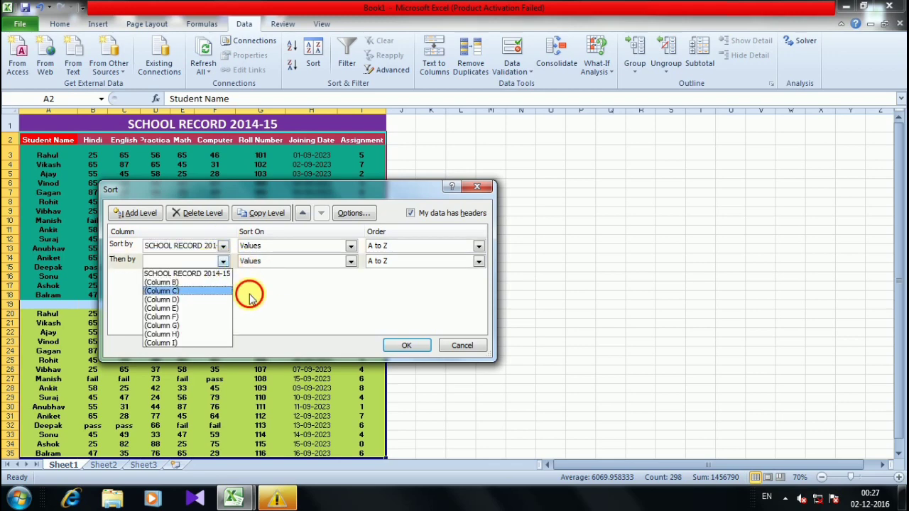
pyautogui.click(249, 294)
pyautogui.click(462, 345)
# Step: Select the Student Name heading cell in the table
pyautogui.click(507, 258)
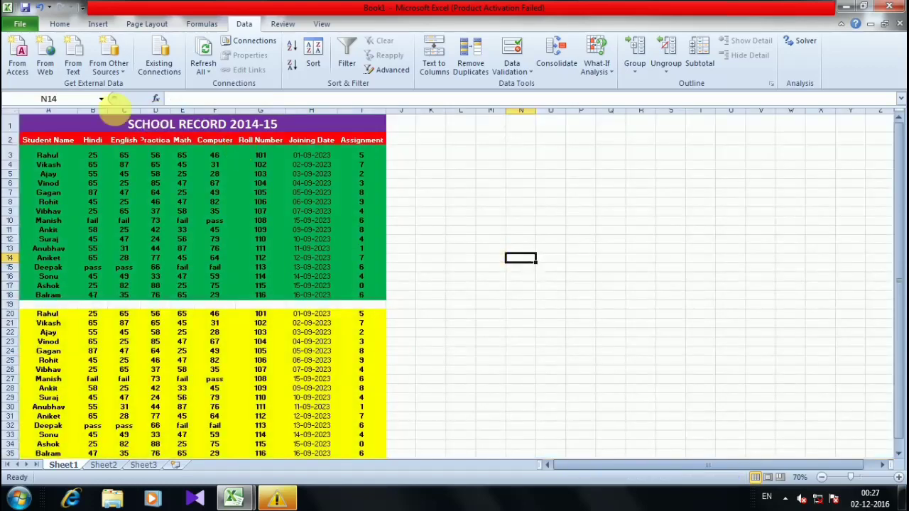
pyautogui.click(35, 144)
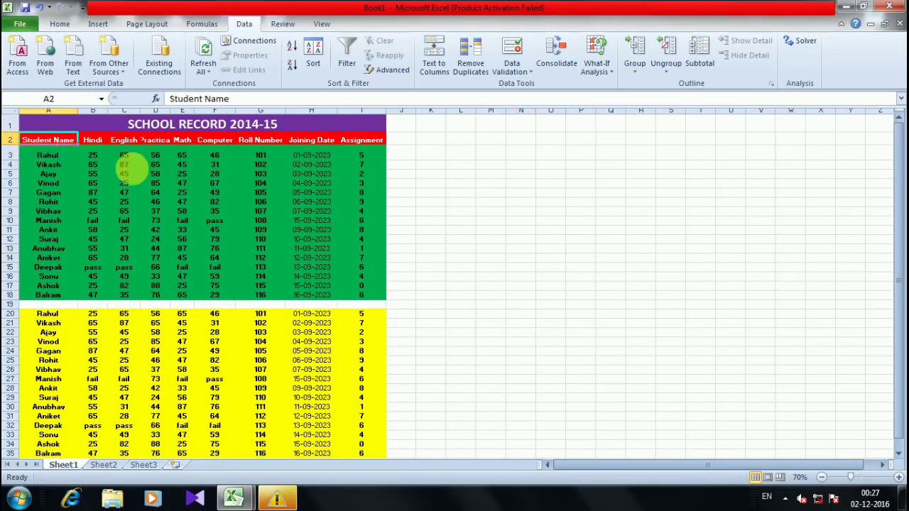
pyautogui.click(206, 165)
pyautogui.click(50, 142)
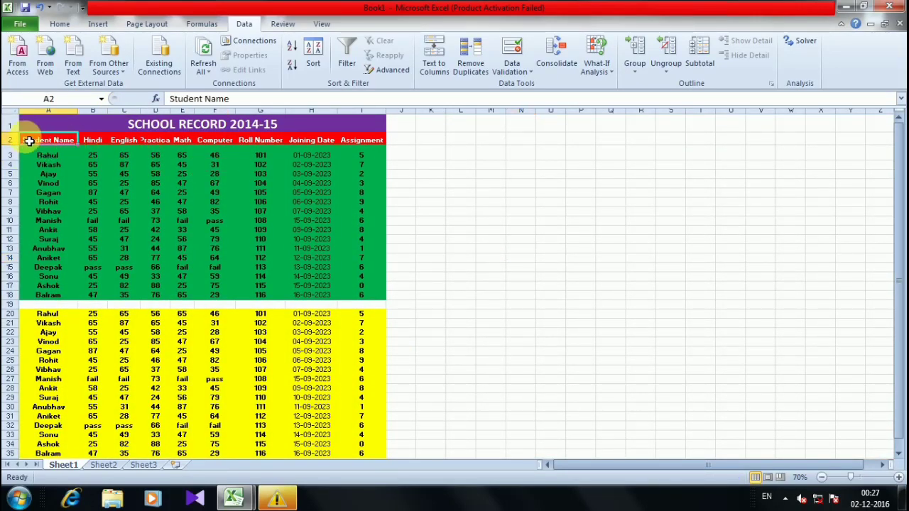
# Step: Toggle filtering on and off, then undo an accidental whole-sheet row deletion
pyautogui.click(12, 108)
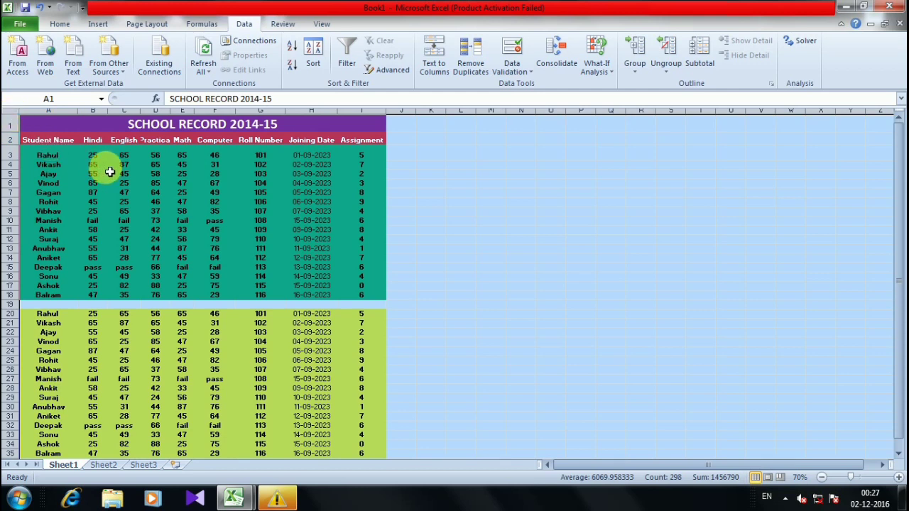
pyautogui.hotkey('ctrl', 'shift', 'l')
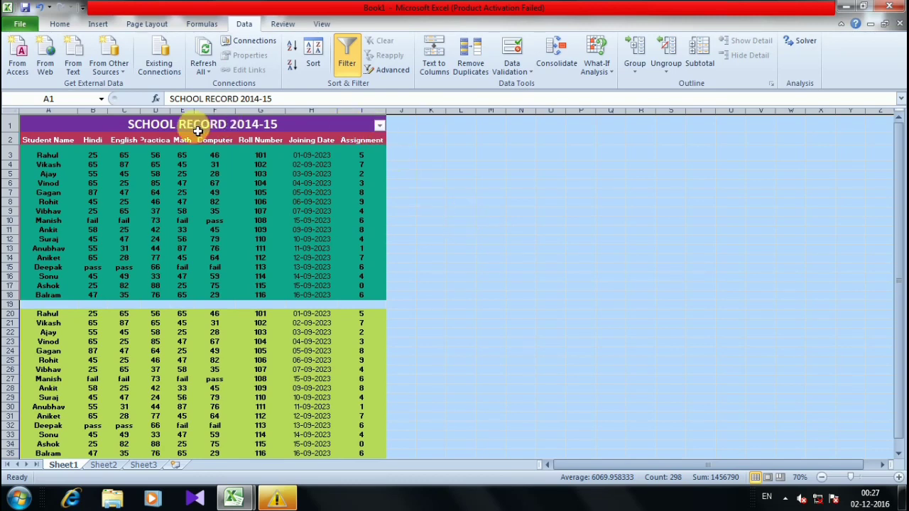
pyautogui.hotkey('ctrl', 'shift', 'l')
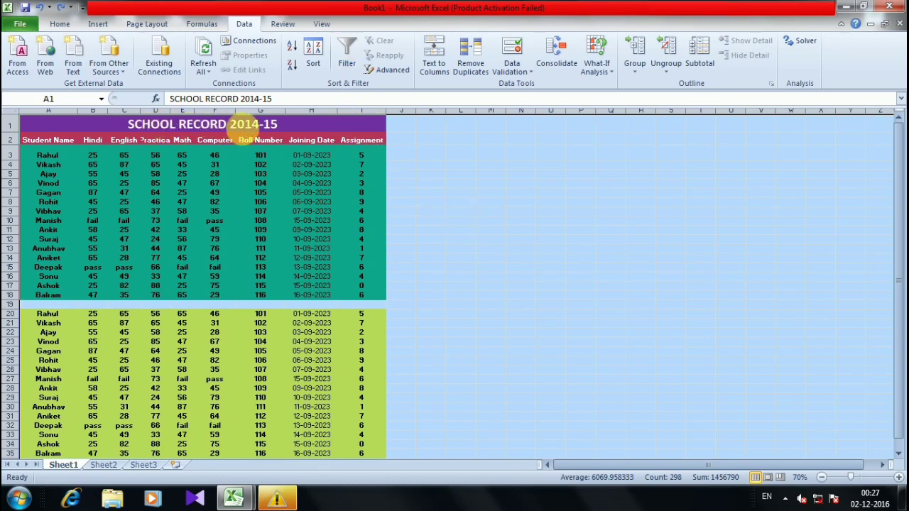
pyautogui.rightClick(10, 125)
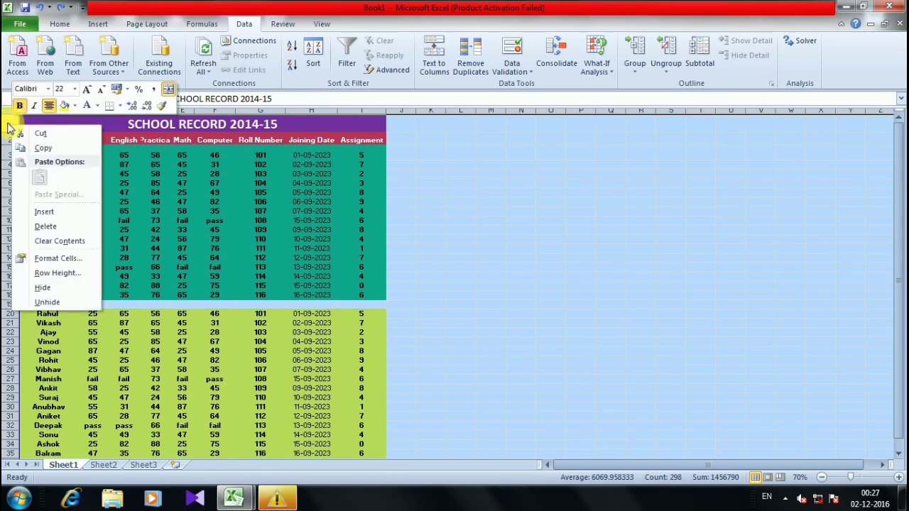
pyautogui.click(46, 226)
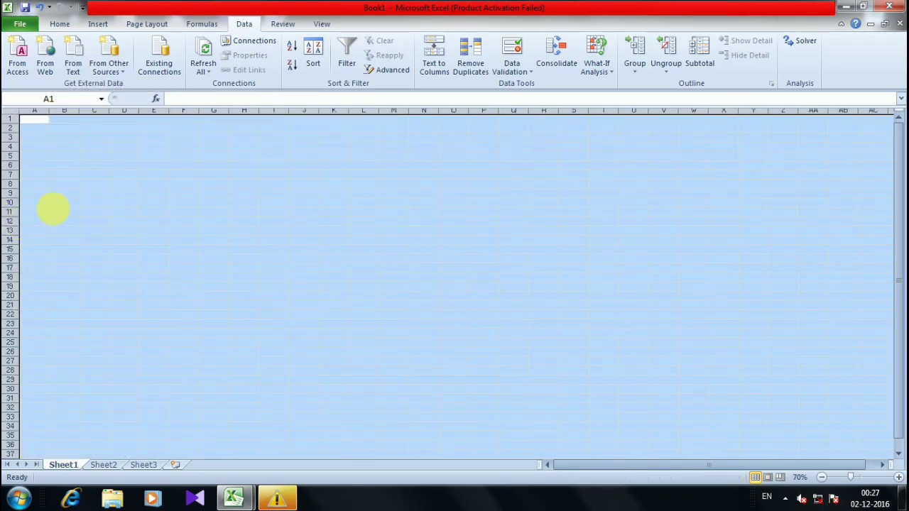
pyautogui.hotkey('ctrl', 'z')
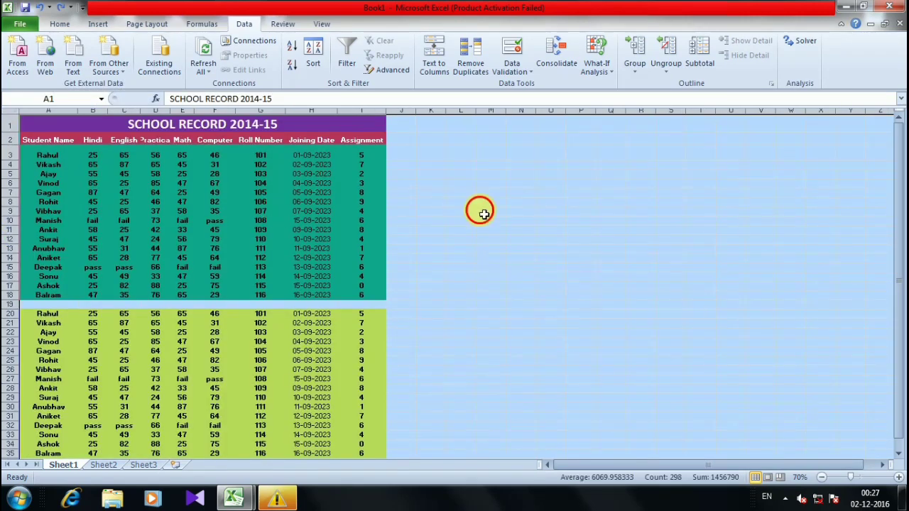
pyautogui.click(490, 211)
# Step: Delete the SCHOOL RECORD 2014-15 title row 1, then select the whole sheet
pyautogui.click(13, 127)
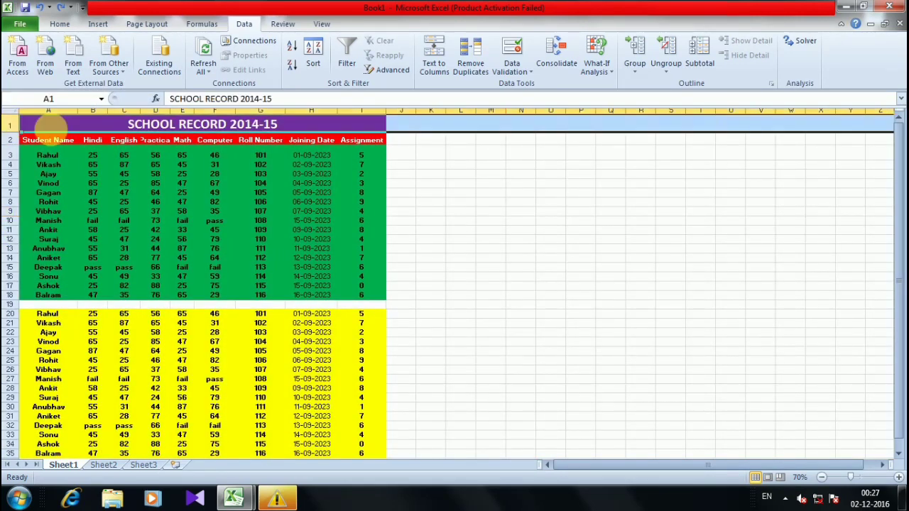
pyautogui.rightClick(13, 125)
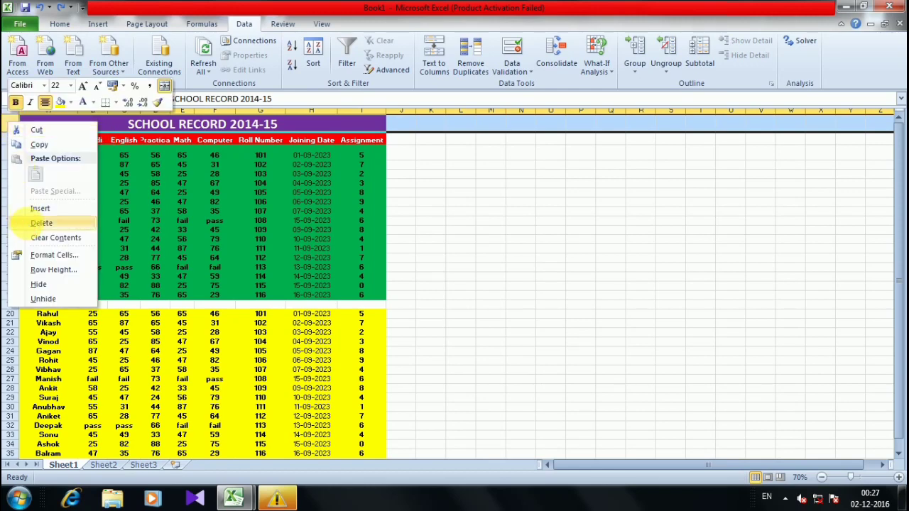
pyautogui.click(32, 224)
pyautogui.click(581, 258)
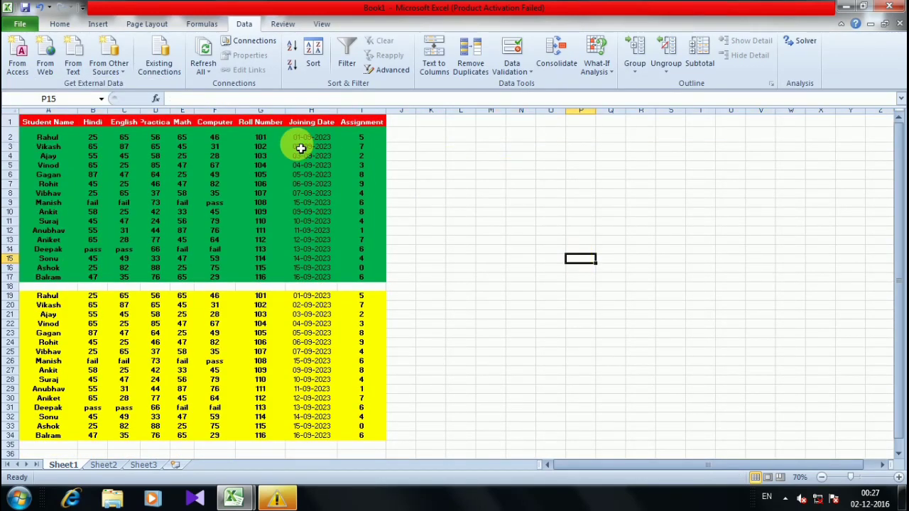
pyautogui.click(10, 111)
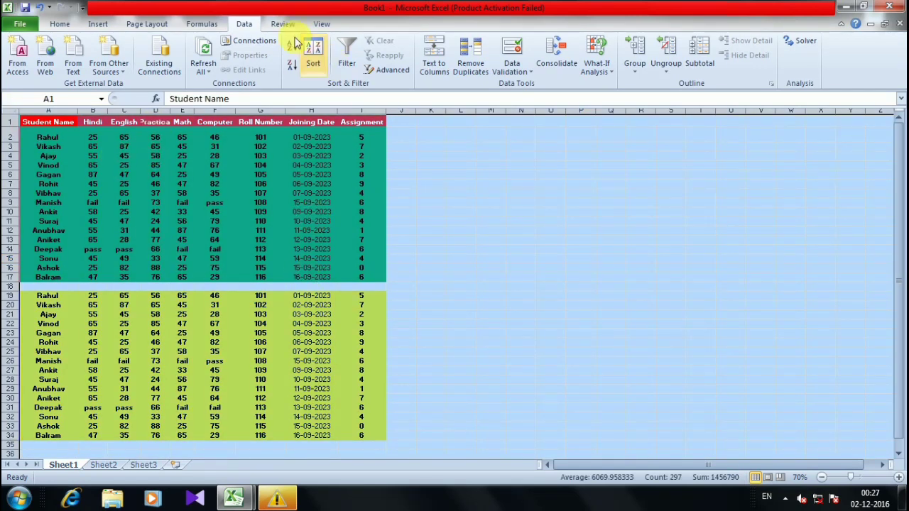
# Step: In the Sort dialog, add sort keys Student Name, Hindi, English and Practical
pyautogui.click(313, 51)
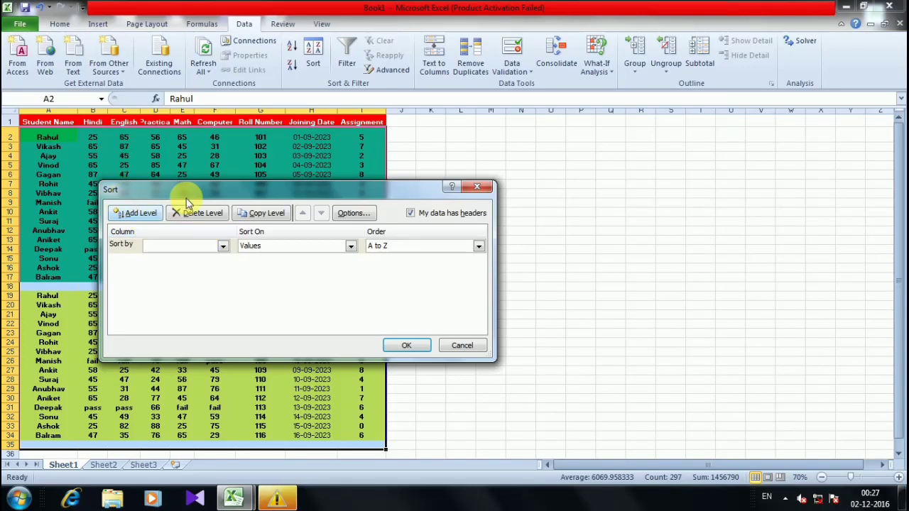
pyautogui.moveTo(186, 194); pyautogui.dragTo(471, 167)
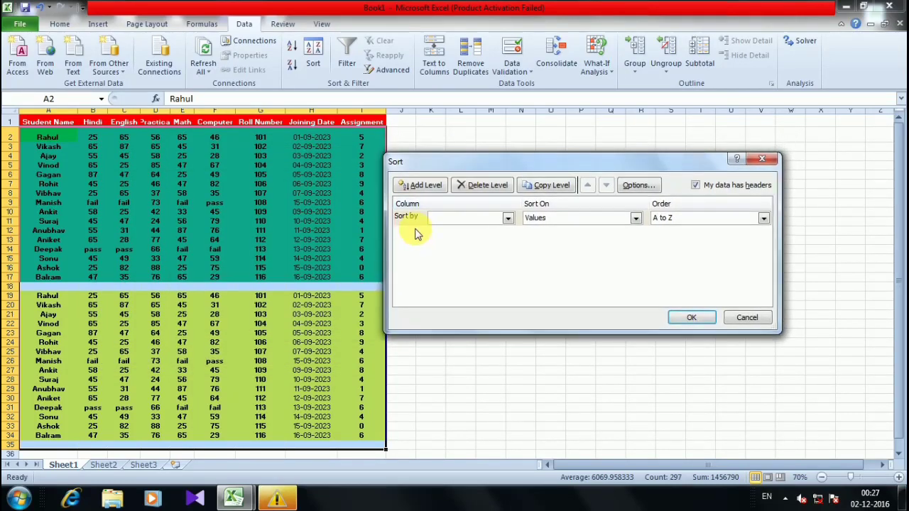
pyautogui.click(507, 219)
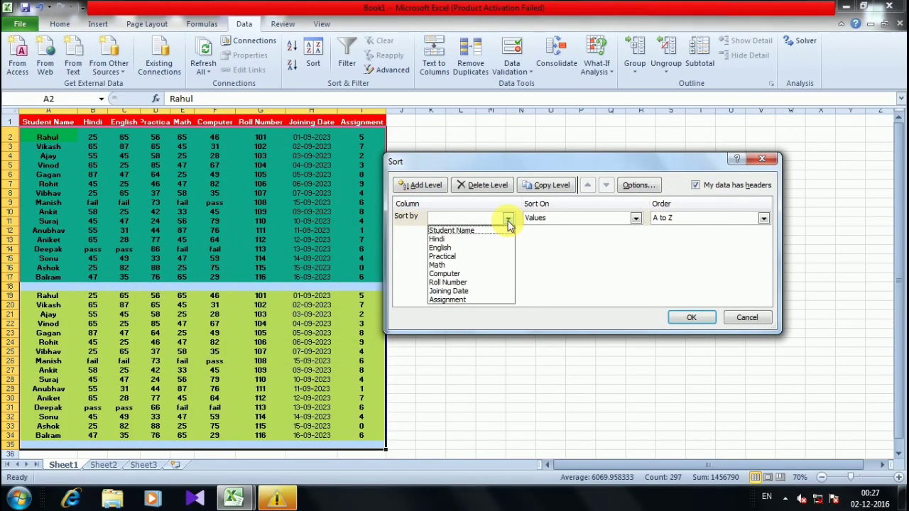
pyautogui.click(446, 231)
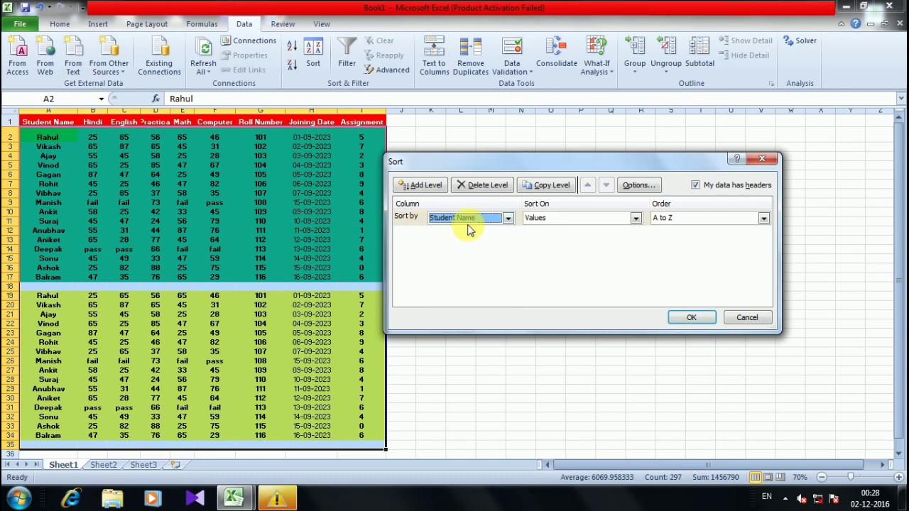
pyautogui.click(426, 186)
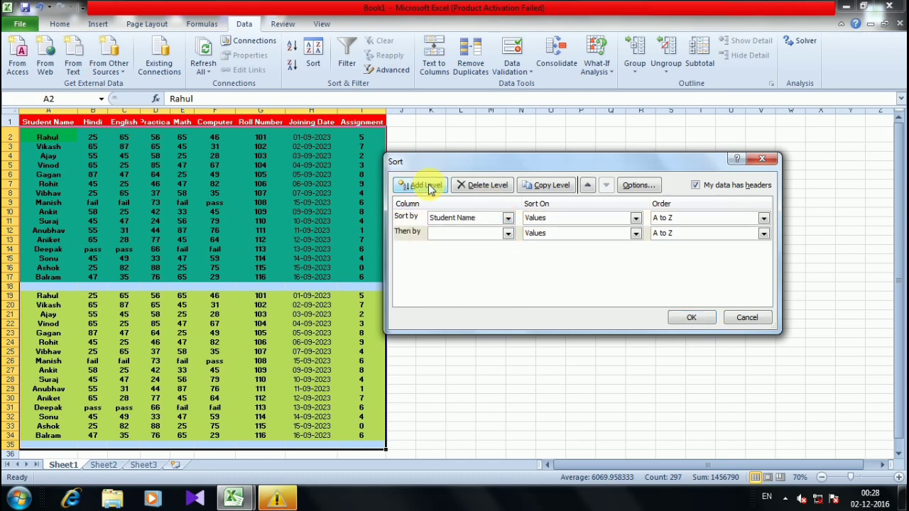
pyautogui.click(507, 233)
pyautogui.click(439, 255)
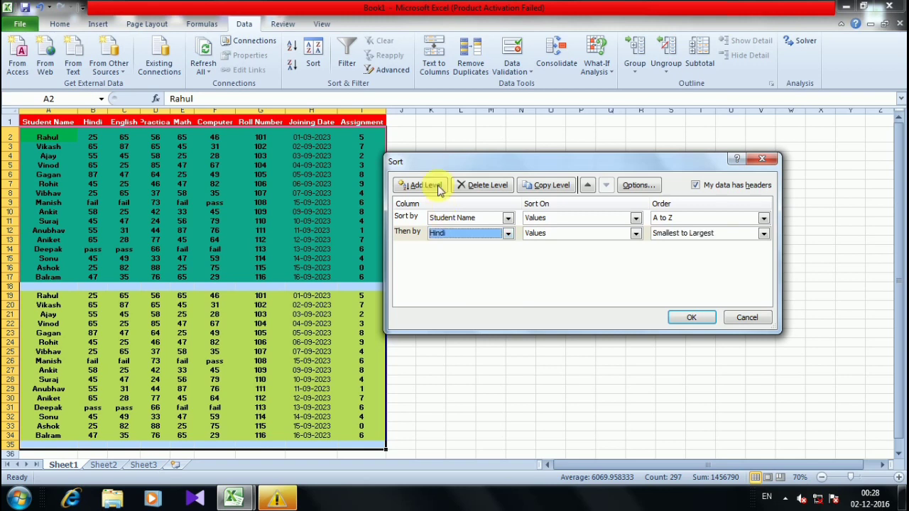
pyautogui.click(423, 185)
pyautogui.click(507, 249)
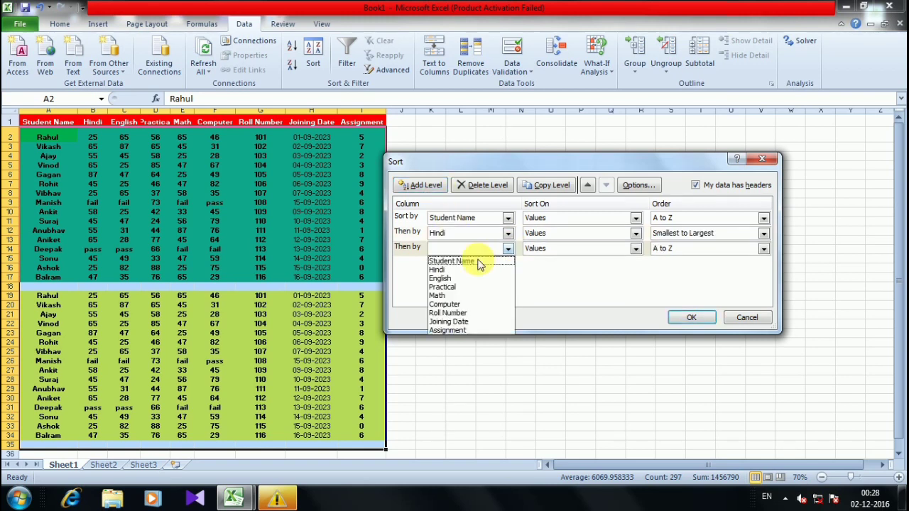
pyautogui.click(439, 279)
pyautogui.click(423, 185)
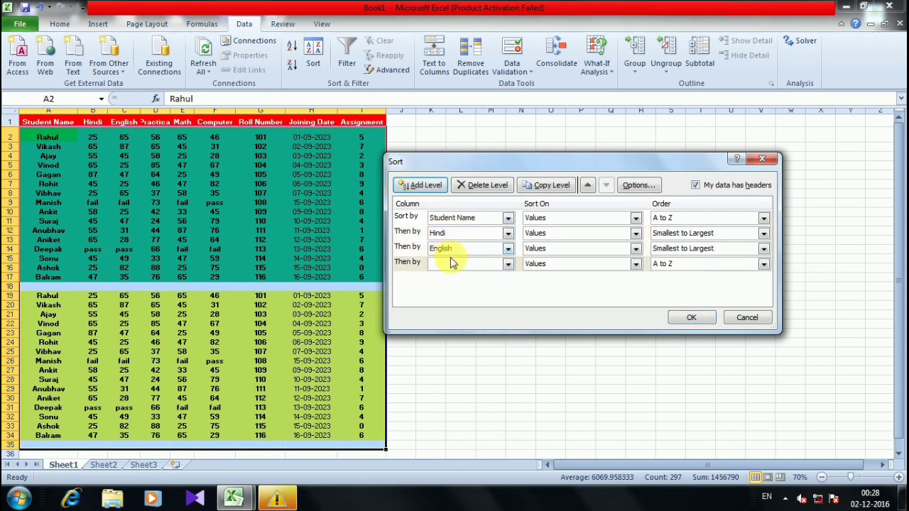
pyautogui.click(507, 264)
pyautogui.click(442, 303)
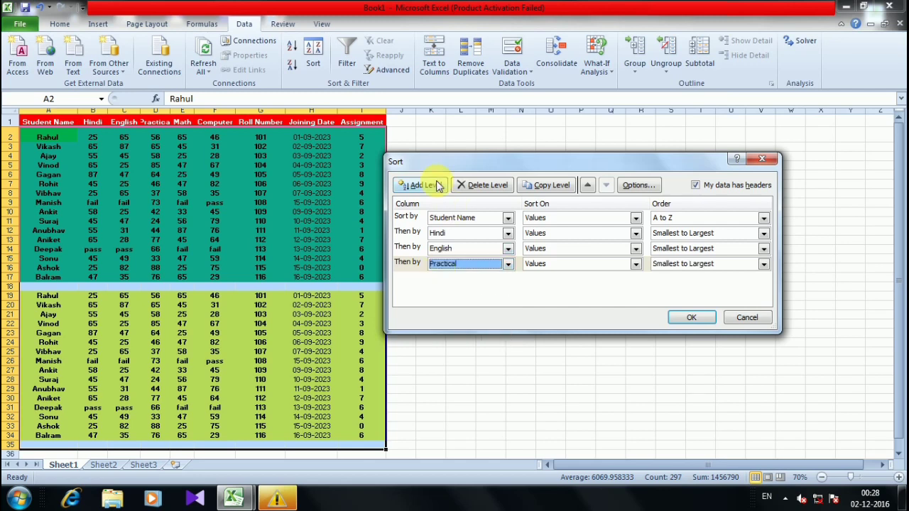
# Step: Add keys Math, Computer, Roll Number, Joining Date and Assignment, then apply the sort
pyautogui.click(430, 185)
pyautogui.click(508, 279)
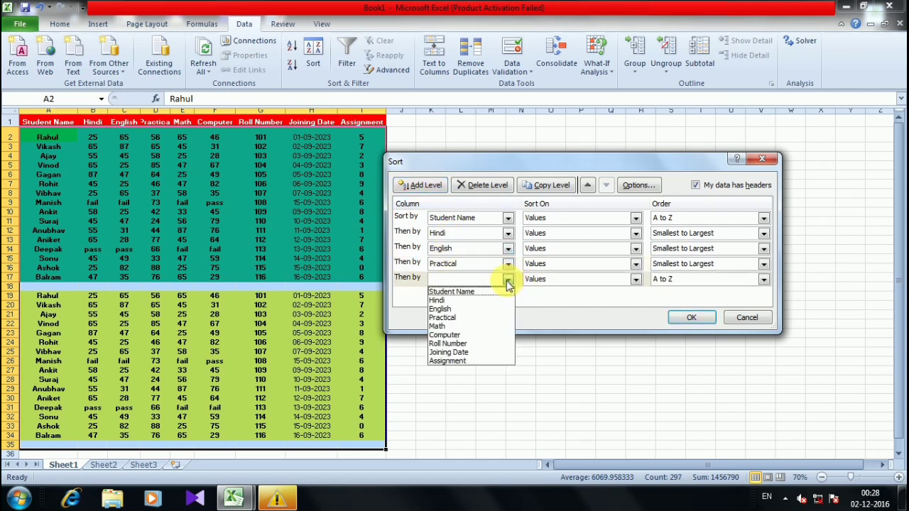
pyautogui.click(438, 326)
pyautogui.click(422, 188)
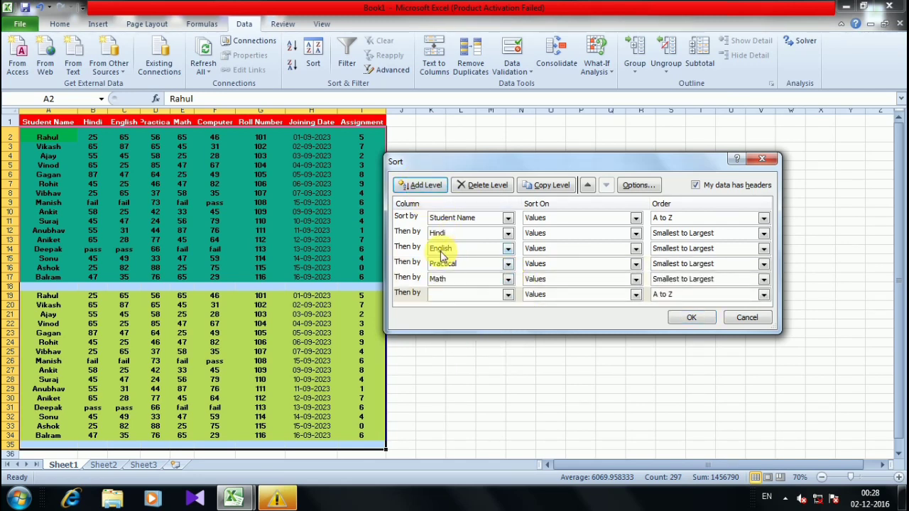
pyautogui.click(508, 294)
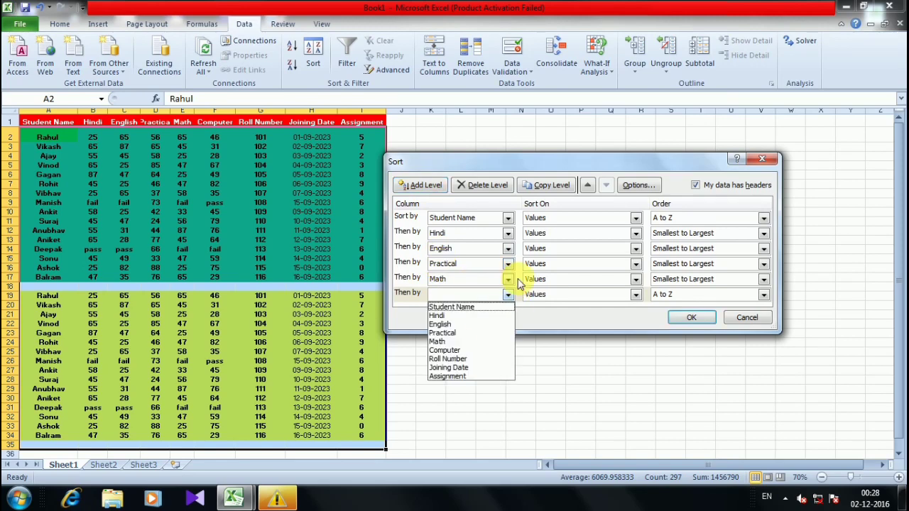
pyautogui.click(444, 350)
pyautogui.click(423, 185)
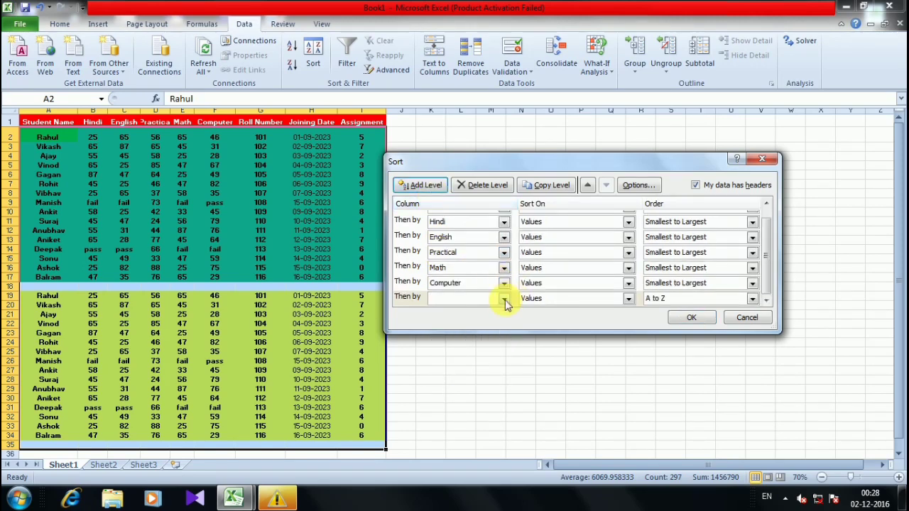
pyautogui.click(504, 299)
pyautogui.click(449, 363)
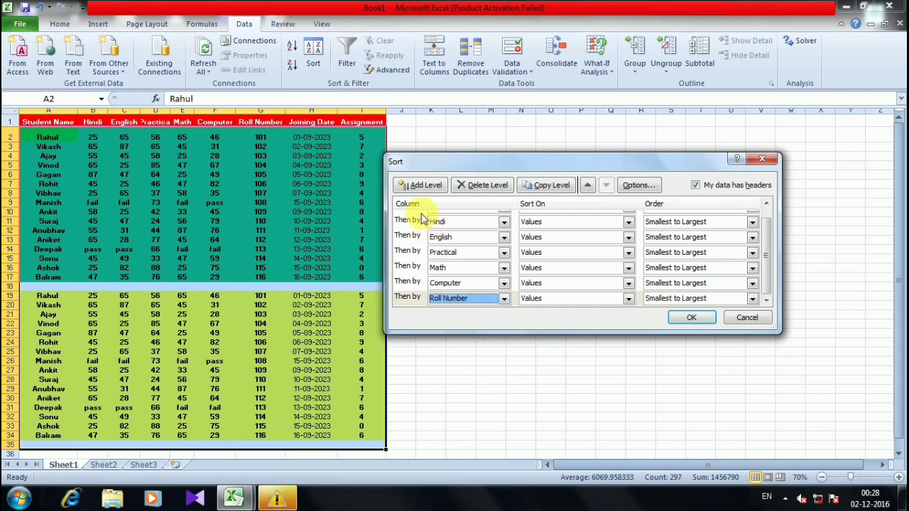
pyautogui.click(423, 186)
pyautogui.click(503, 298)
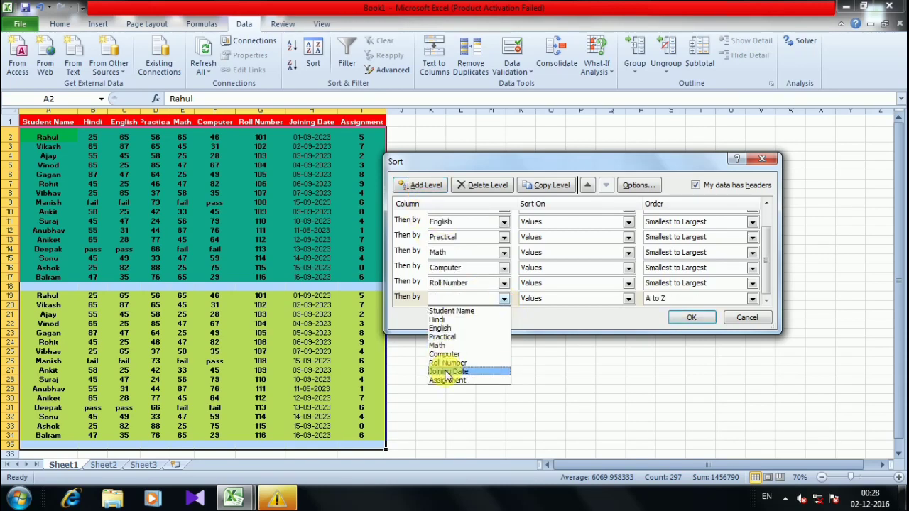
pyautogui.click(448, 372)
pyautogui.click(423, 186)
pyautogui.click(509, 300)
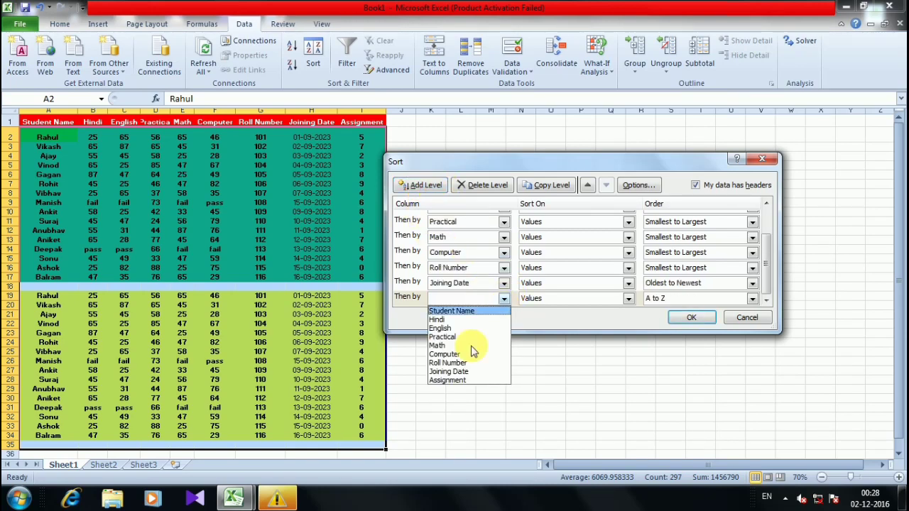
pyautogui.click(450, 382)
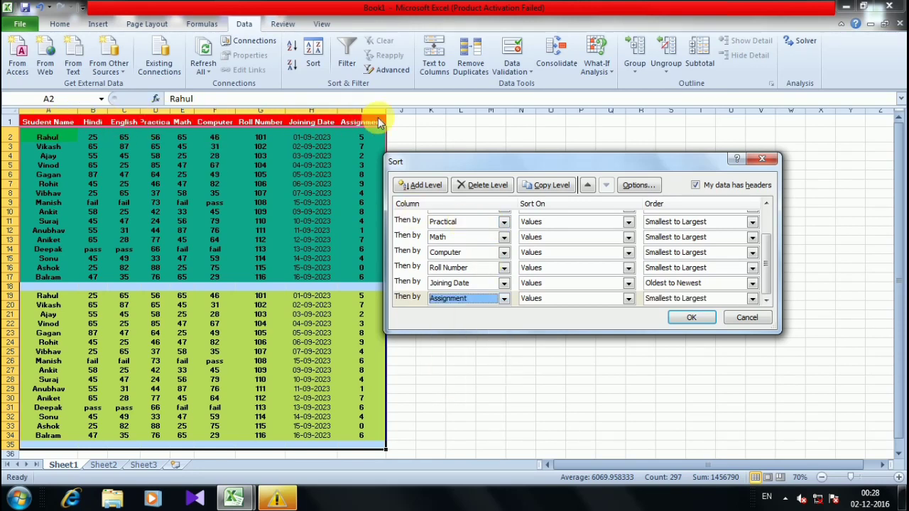
pyautogui.click(691, 318)
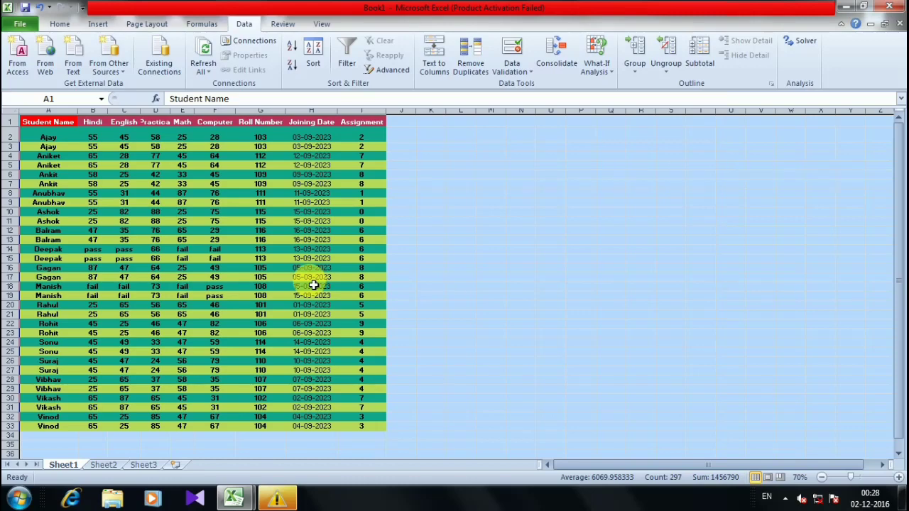
pyautogui.scroll(-2, 314, 285)
pyautogui.scroll(-3, 313, 285)
pyautogui.scroll(5, 313, 285)
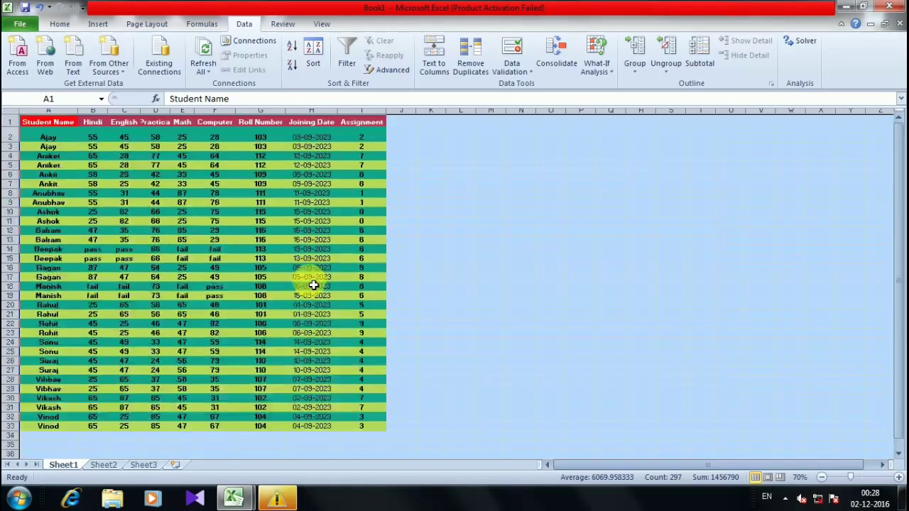
pyautogui.scroll(-2, 315, 284)
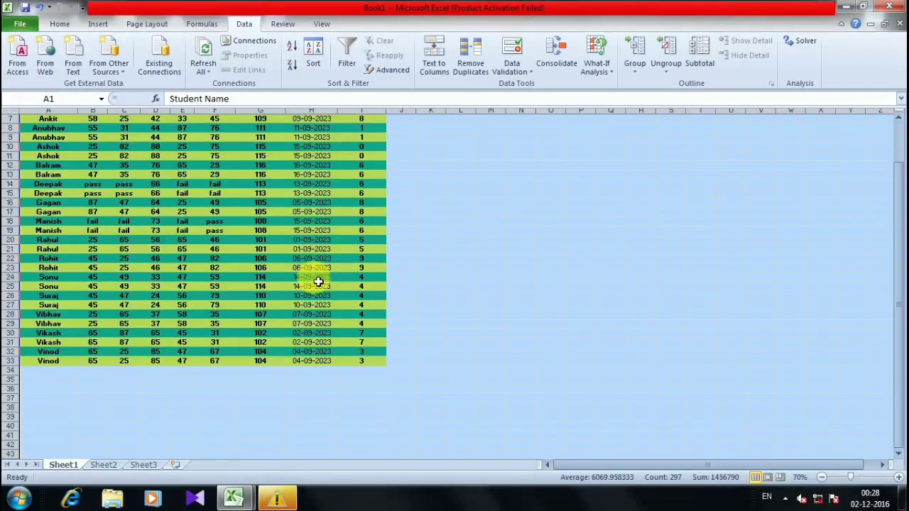
pyautogui.scroll(2, 318, 283)
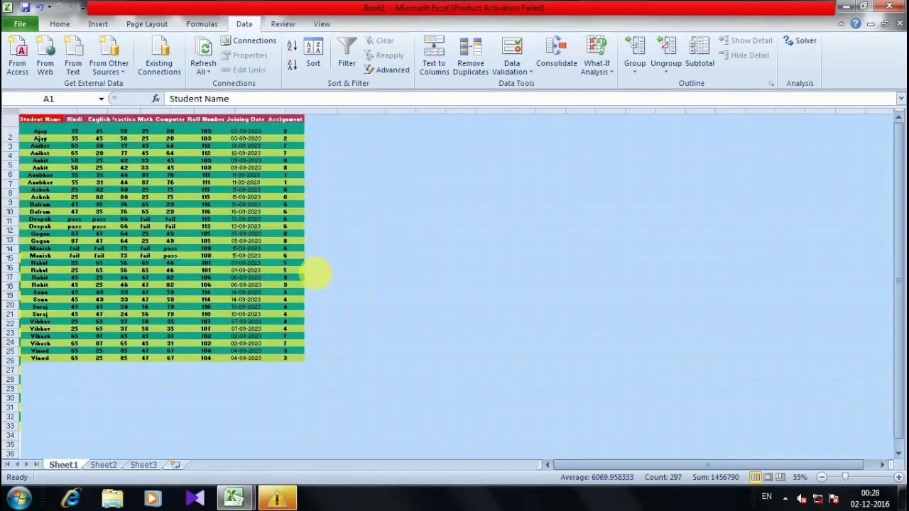
pyautogui.keyDown('ctrl'); pyautogui.scroll(3, 321, 278); pyautogui.keyUp('ctrl')
pyautogui.keyDown('ctrl'); pyautogui.scroll(3, 321, 277); pyautogui.keyUp('ctrl')
pyautogui.keyDown('ctrl'); pyautogui.scroll(1, 321, 277); pyautogui.keyUp('ctrl')
pyautogui.keyDown('ctrl'); pyautogui.scroll(1, 320, 277); pyautogui.keyUp('ctrl')
pyautogui.press('alt')
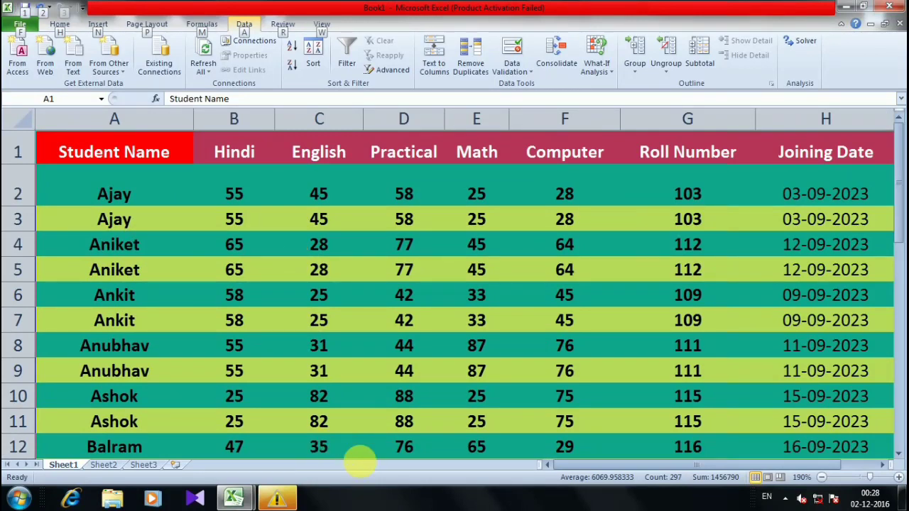
pyautogui.moveTo(615, 467)
pyautogui.mouseDown()
pyautogui.moveTo(647, 466)
pyautogui.moveTo(583, 466)
pyautogui.mouseUp()
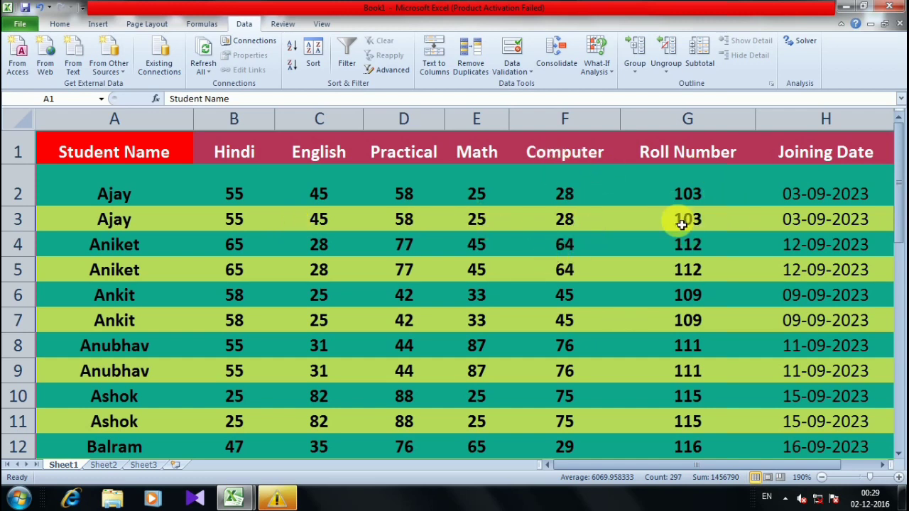
pyautogui.moveTo(577, 467); pyautogui.dragTo(767, 460)
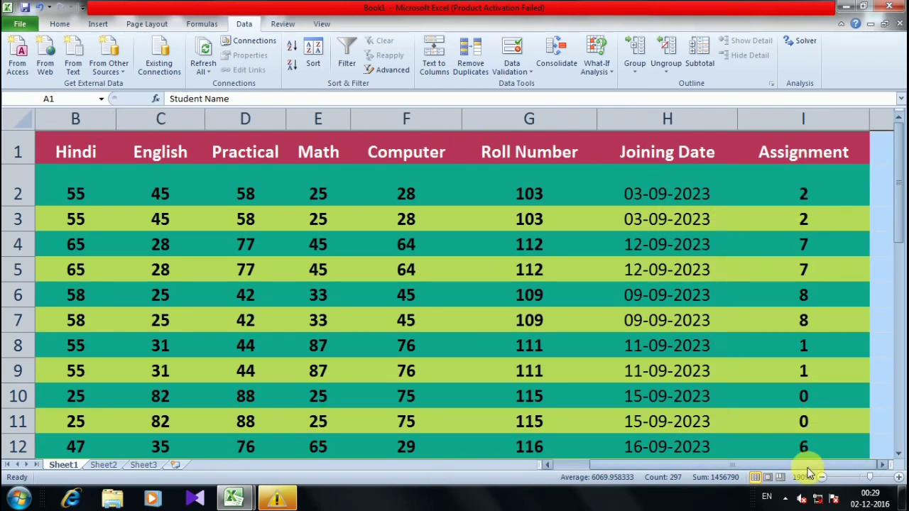
pyautogui.moveTo(808, 467); pyautogui.dragTo(671, 469)
pyautogui.scroll(-3, 507, 381)
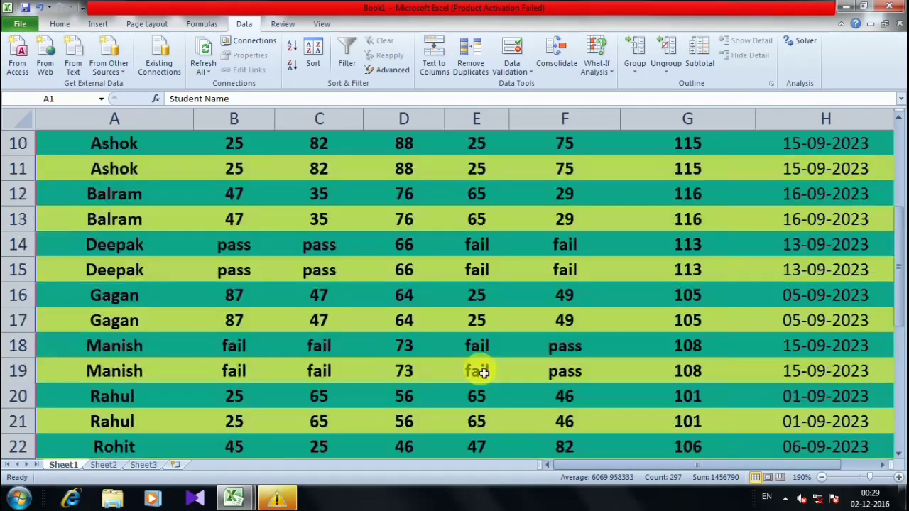
pyautogui.scroll(-4, 481, 372)
pyautogui.scroll(-3, 482, 372)
pyautogui.scroll(1, 483, 371)
pyautogui.scroll(3, 483, 371)
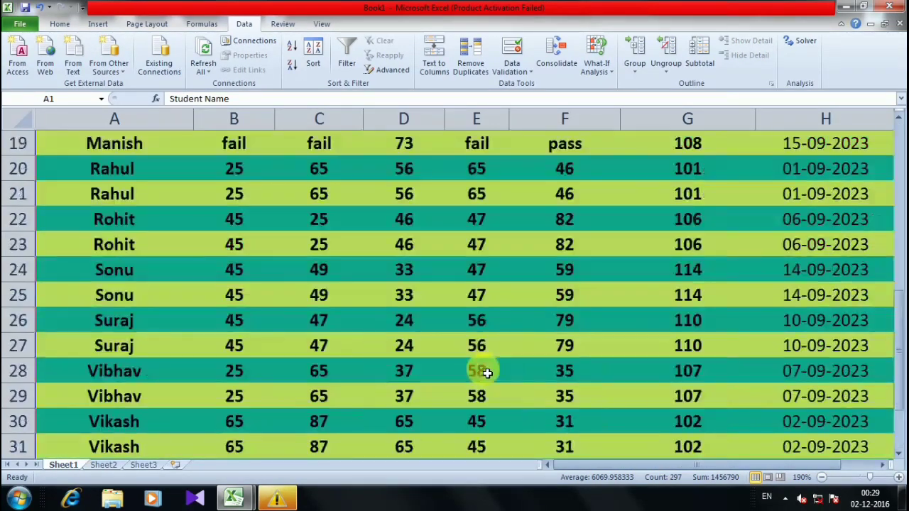
pyautogui.scroll(6, 485, 372)
pyautogui.scroll(-6, 488, 373)
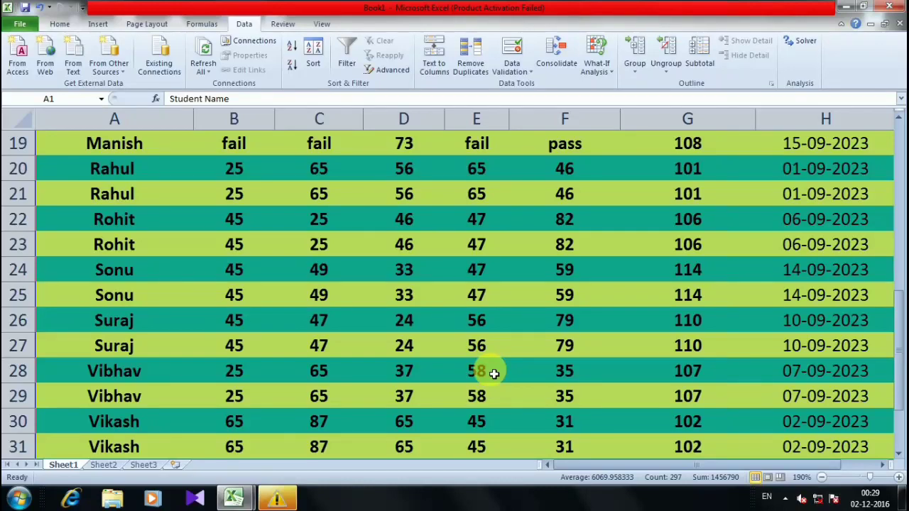
pyautogui.scroll(2, 493, 366)
pyautogui.scroll(3, 493, 366)
pyautogui.scroll(-3, 492, 369)
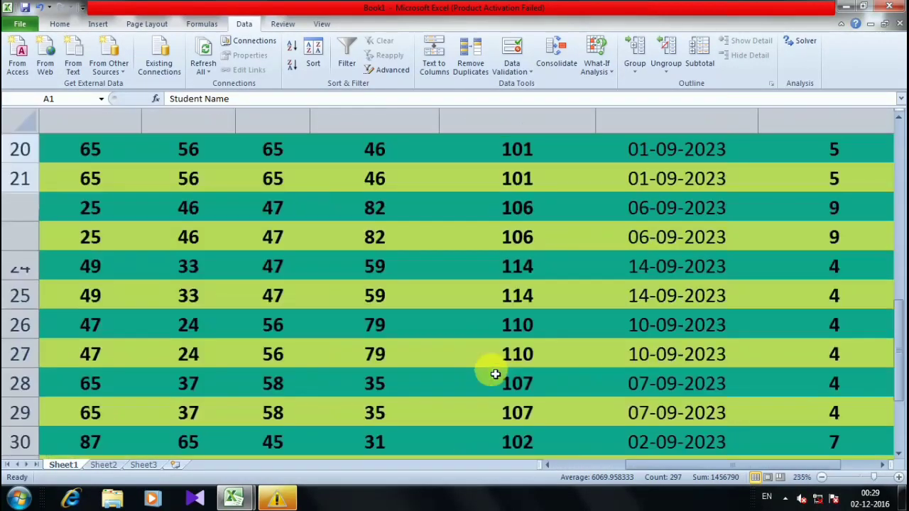
pyautogui.scroll(-3, 491, 374)
pyautogui.scroll(-2, 495, 373)
pyautogui.scroll(-1, 501, 374)
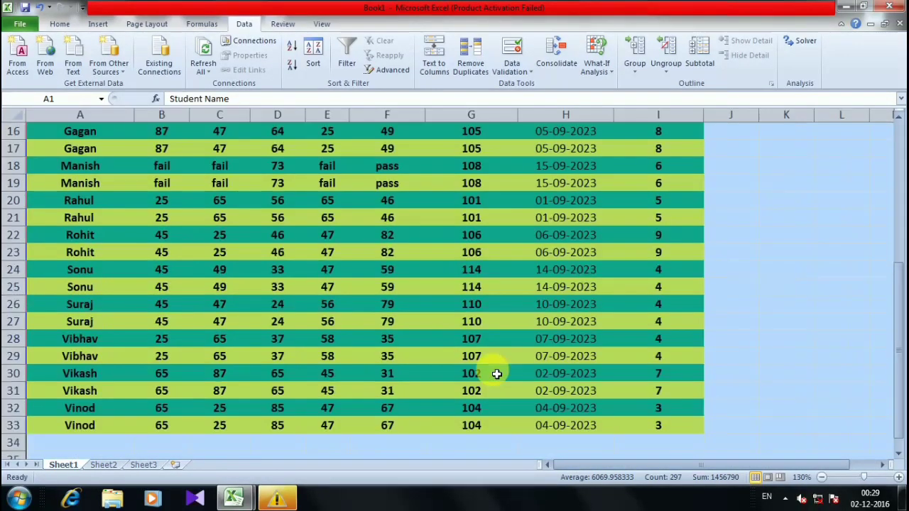
pyautogui.scroll(-1, 506, 374)
pyautogui.press('alt')
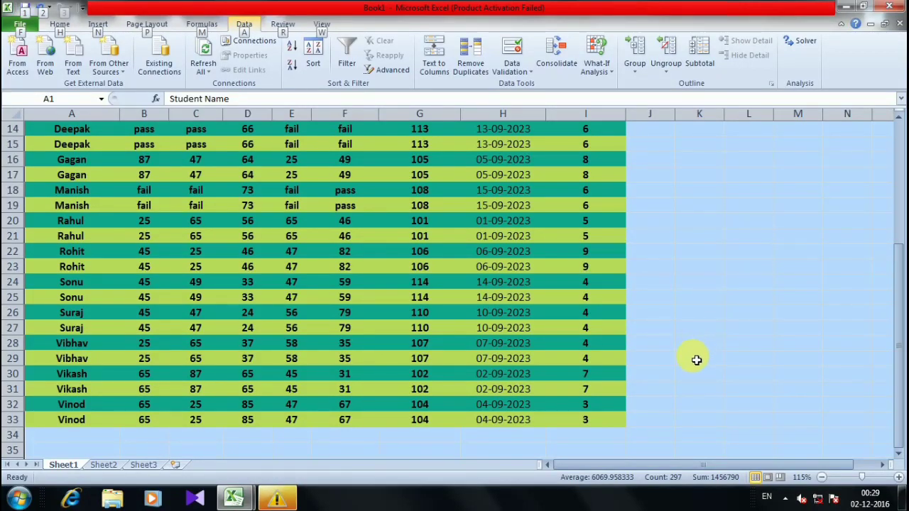